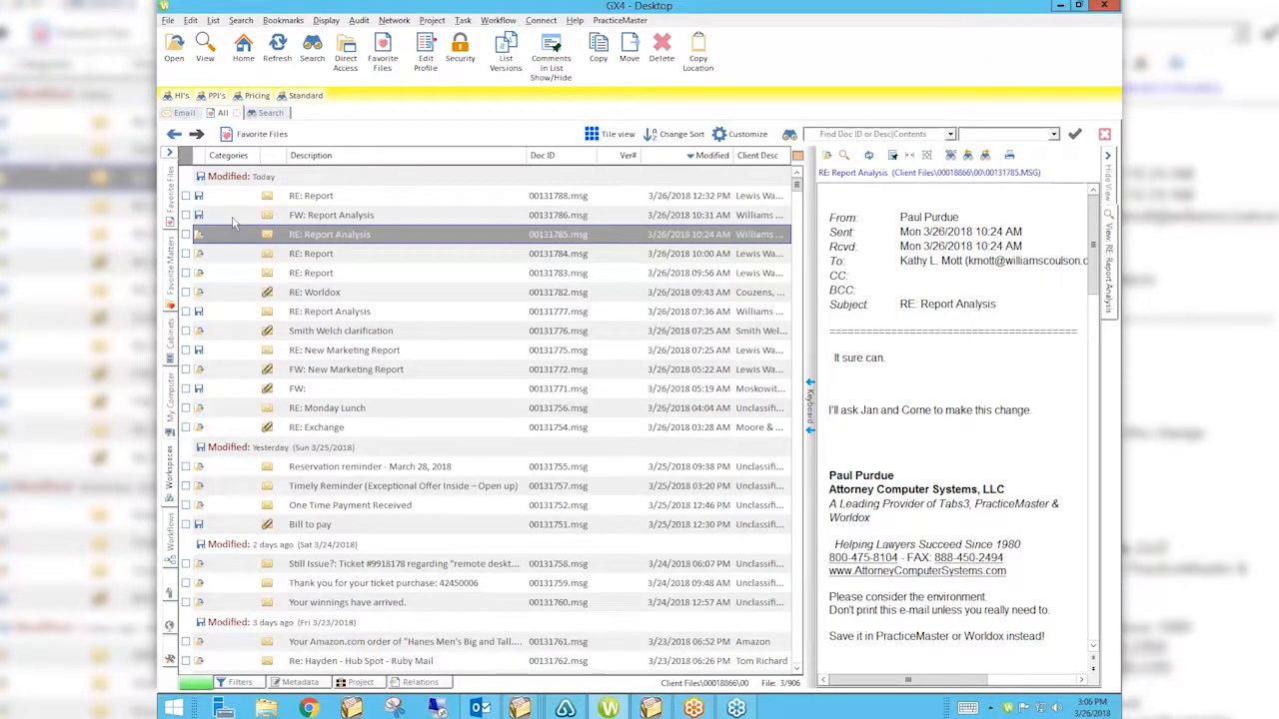
Send a new Outlook message with the subject 'test' to your own address.
click(480, 708)
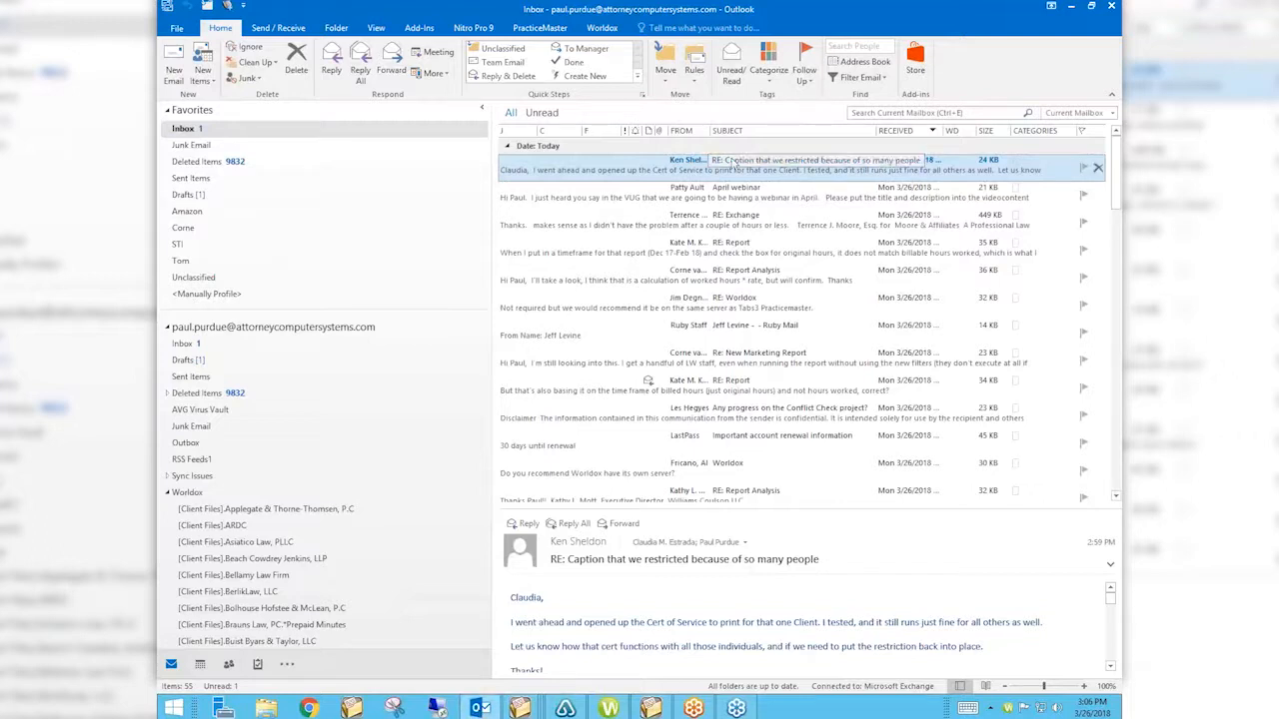
key(ctrl+n)
text(paul)
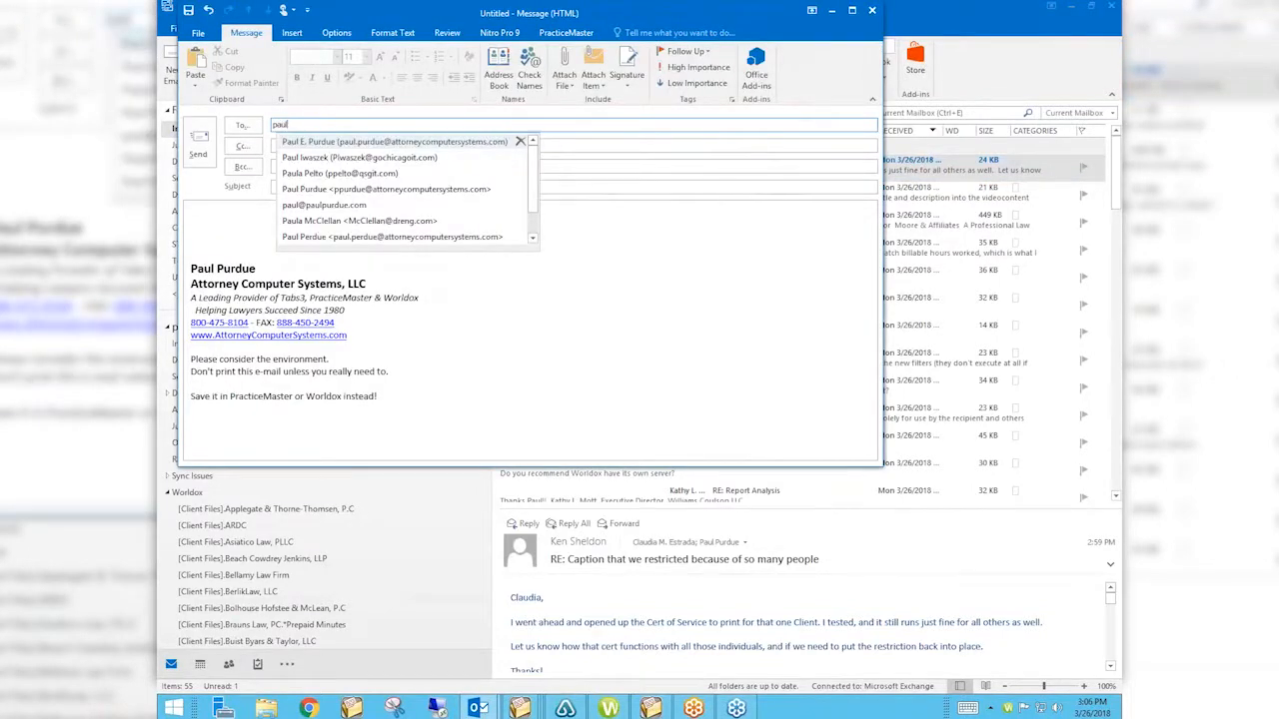
key(Return)
key(Tab)
key(Tab)
key(Tab)
text(test)
key(Tab)
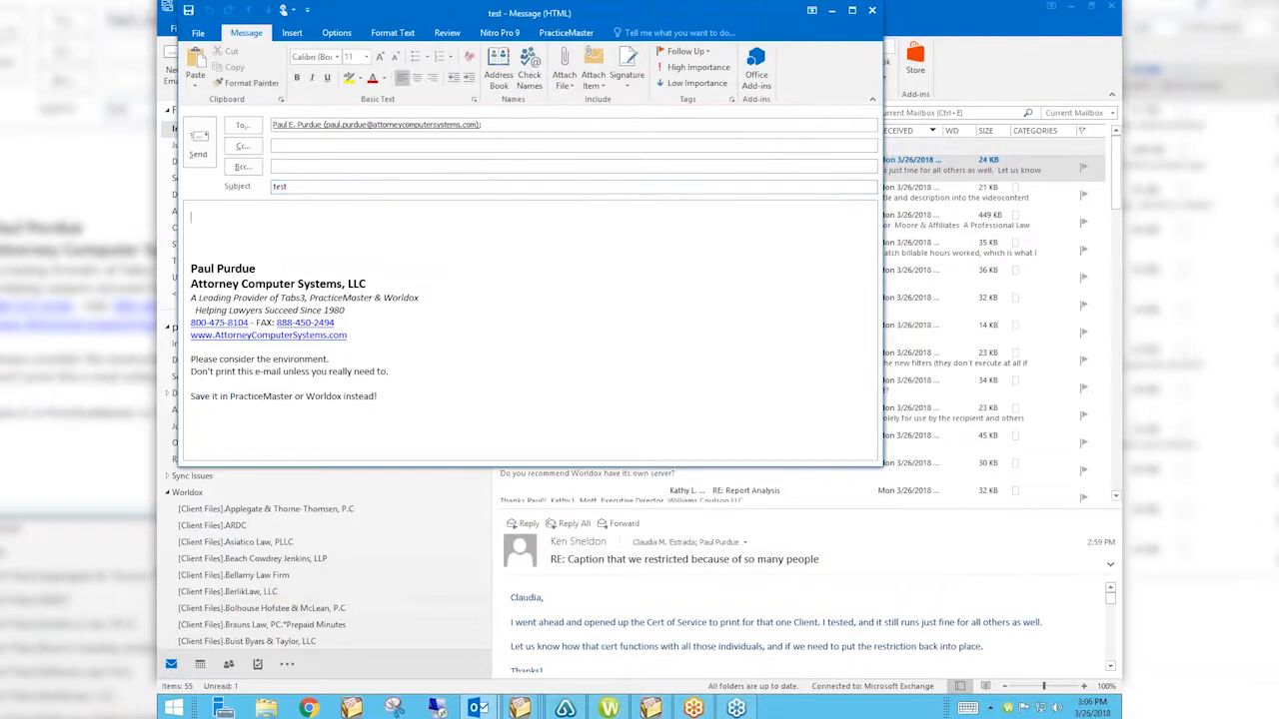
key(ctrl+Return)
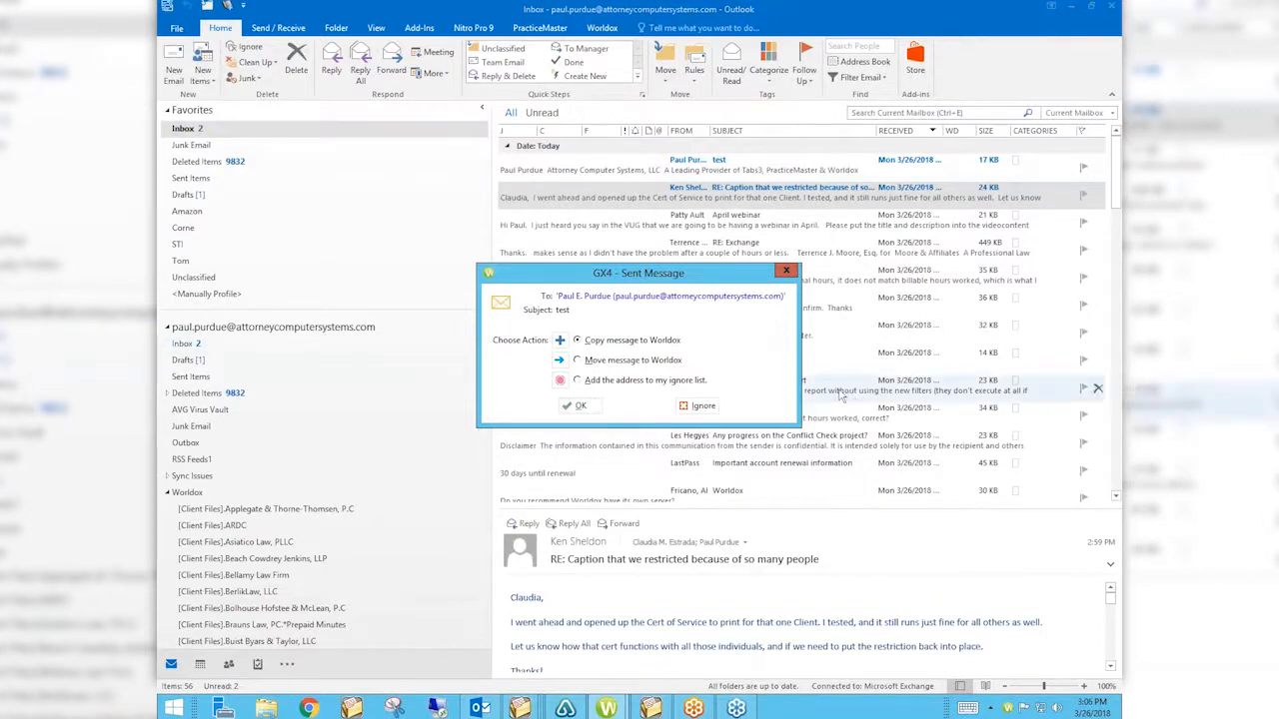
Ignore the GX4 Sent Message filing prompt and bring the Worldox document list back.
click(703, 406)
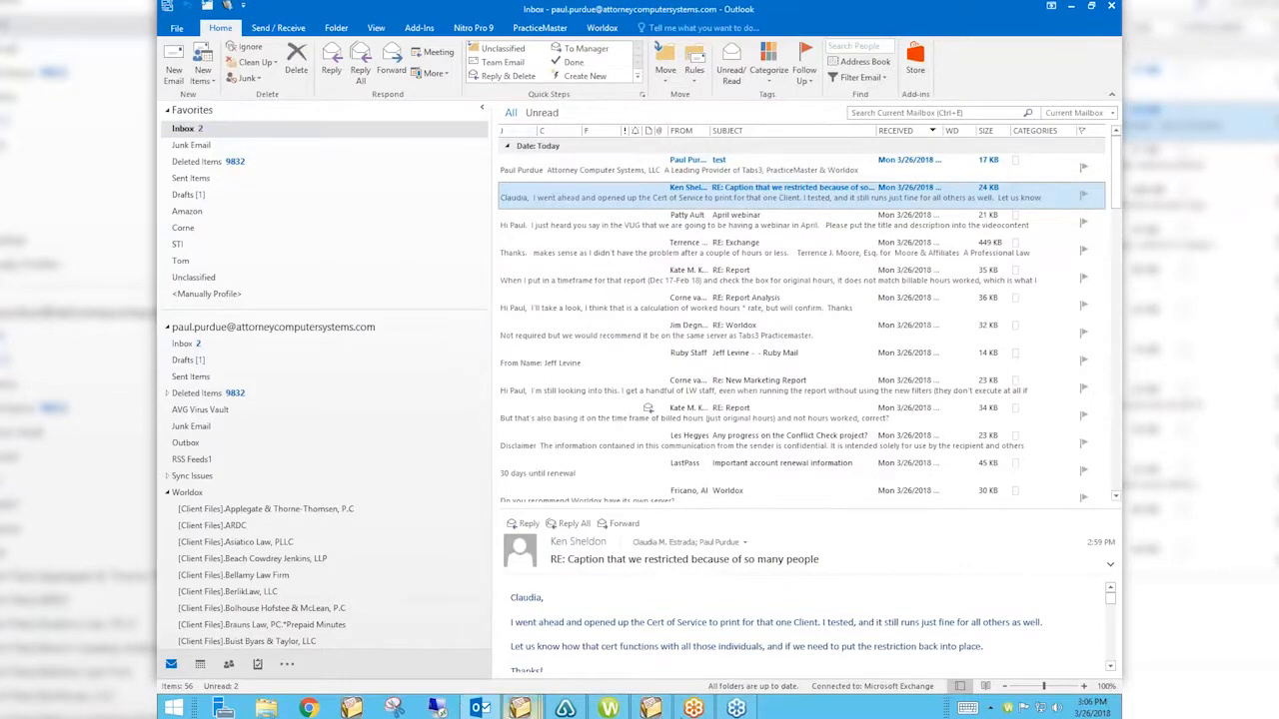
click(609, 709)
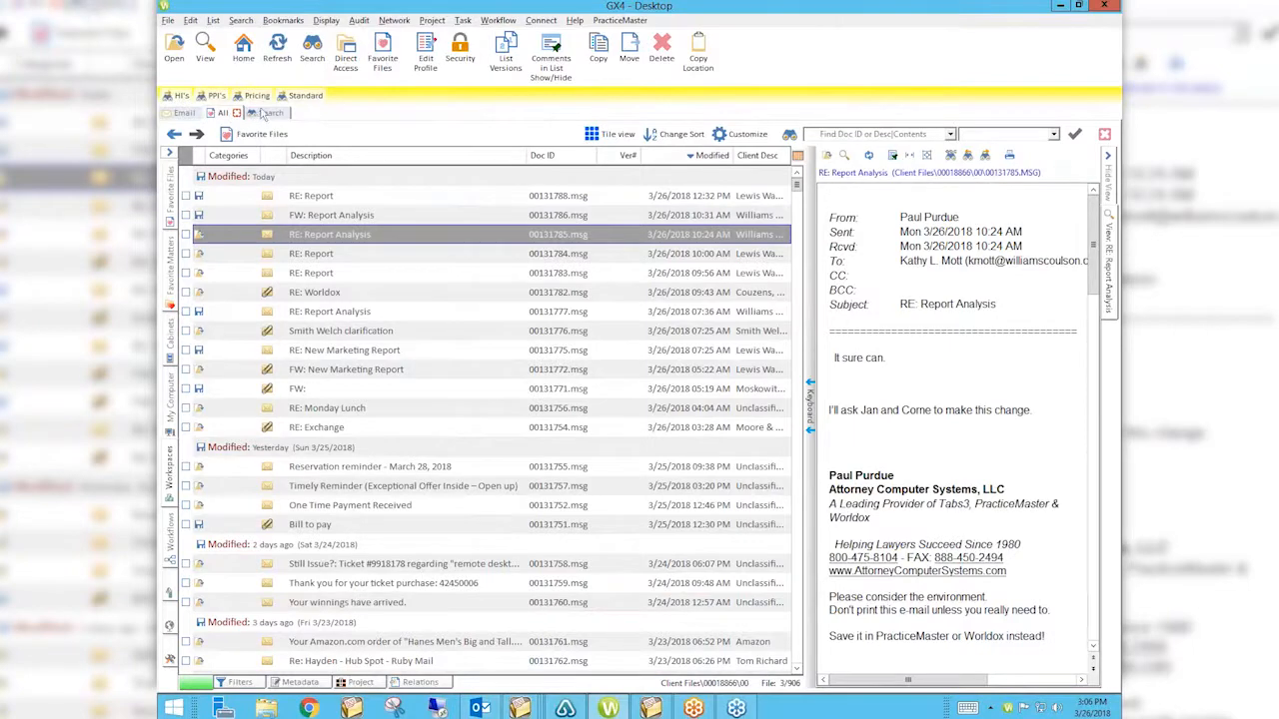
Show the Worldox Email view with the Inbox messages and open the Edit menu.
click(177, 114)
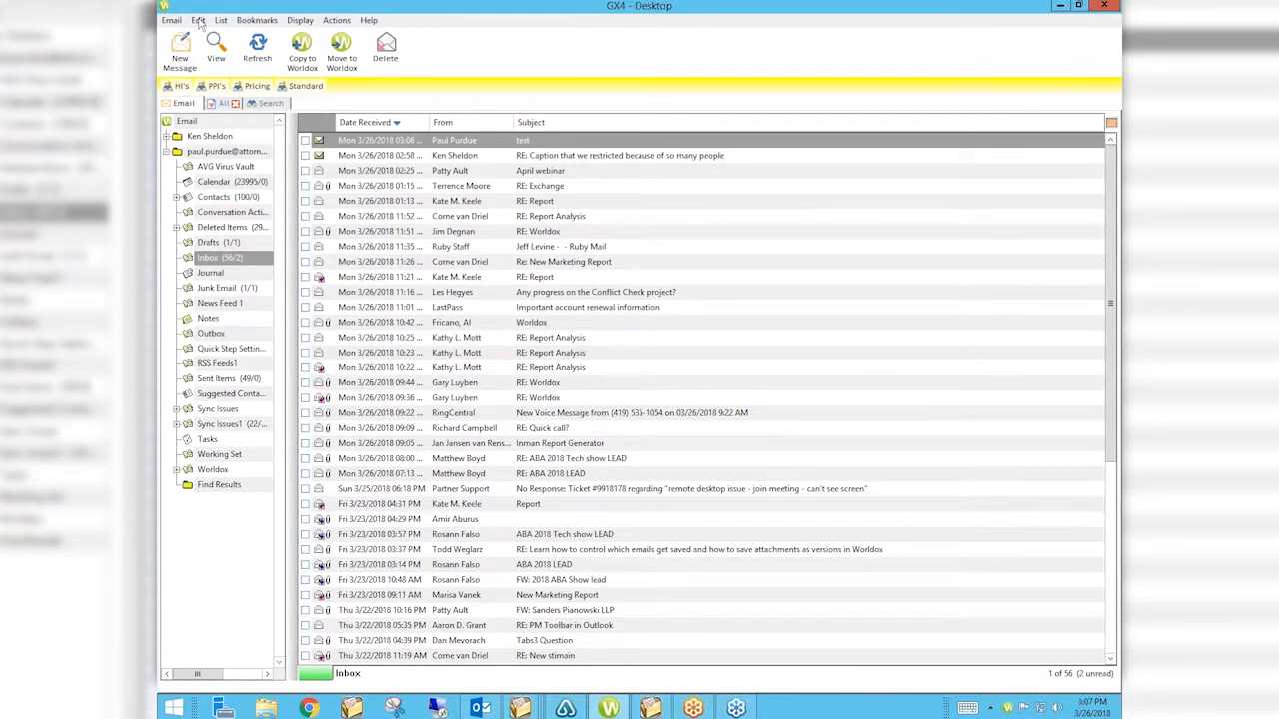
click(198, 20)
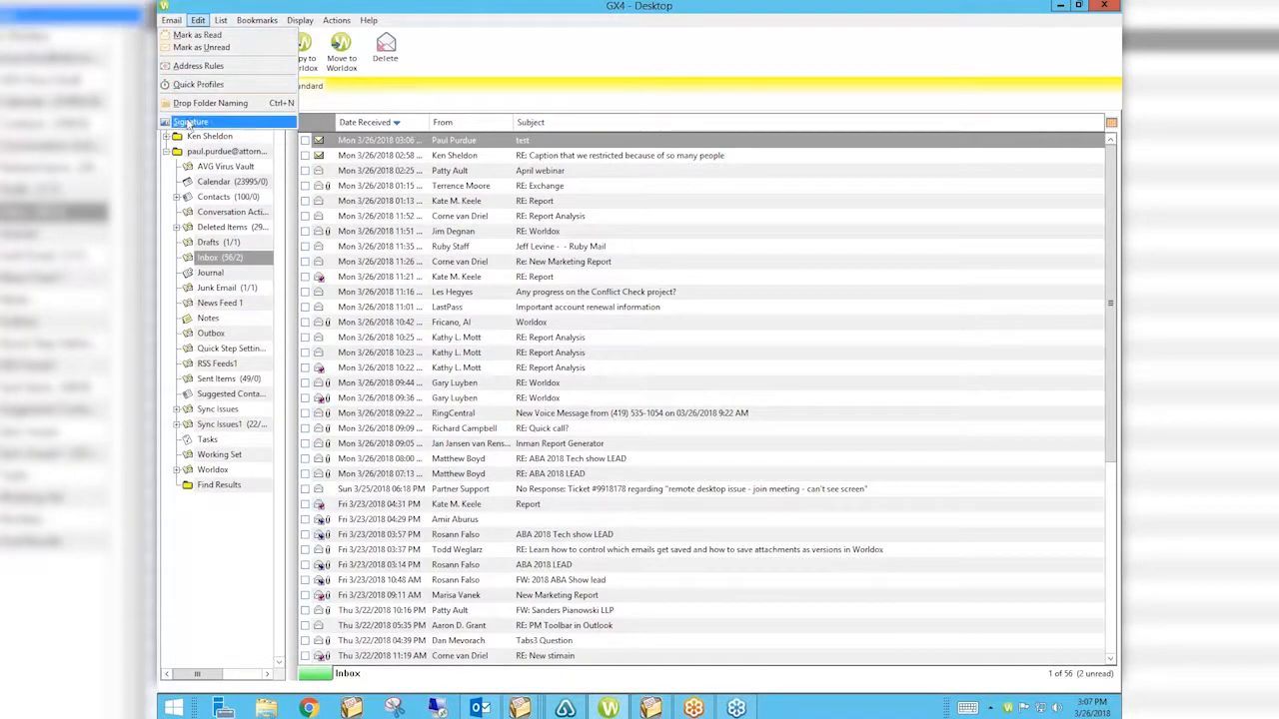
Open Edit > Address Rules and begin adding a new rule.
click(190, 66)
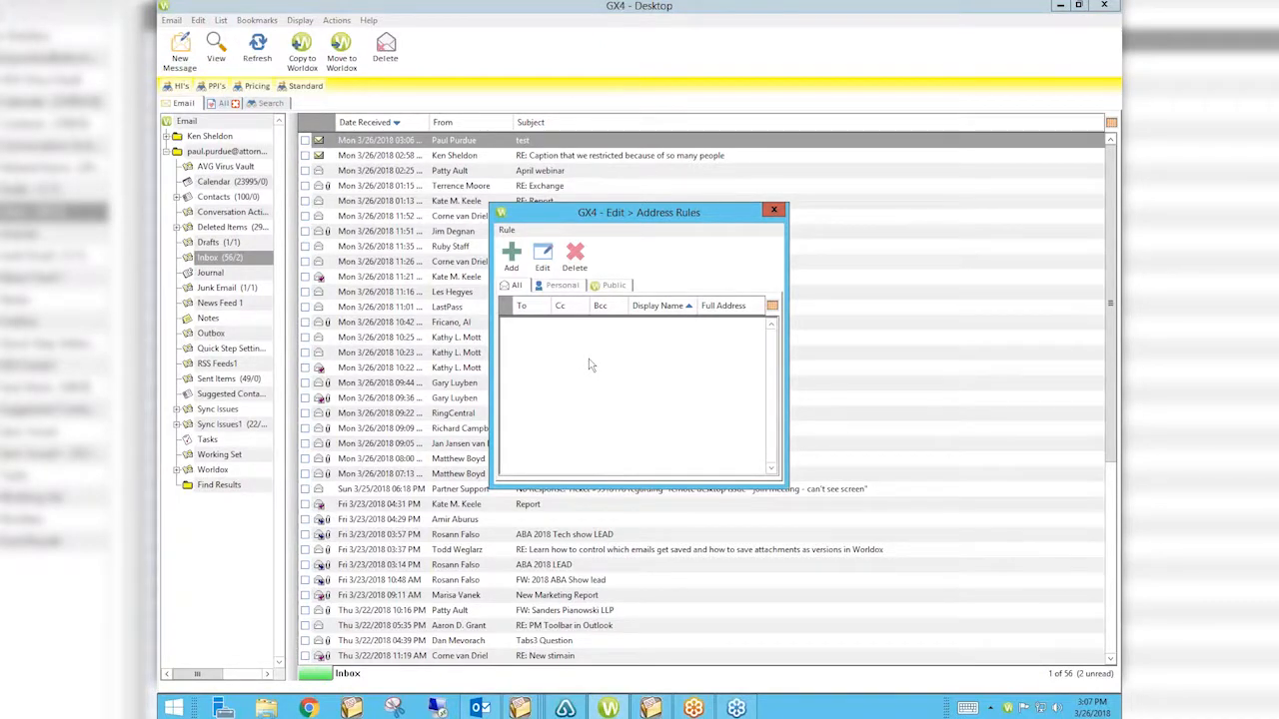
click(511, 256)
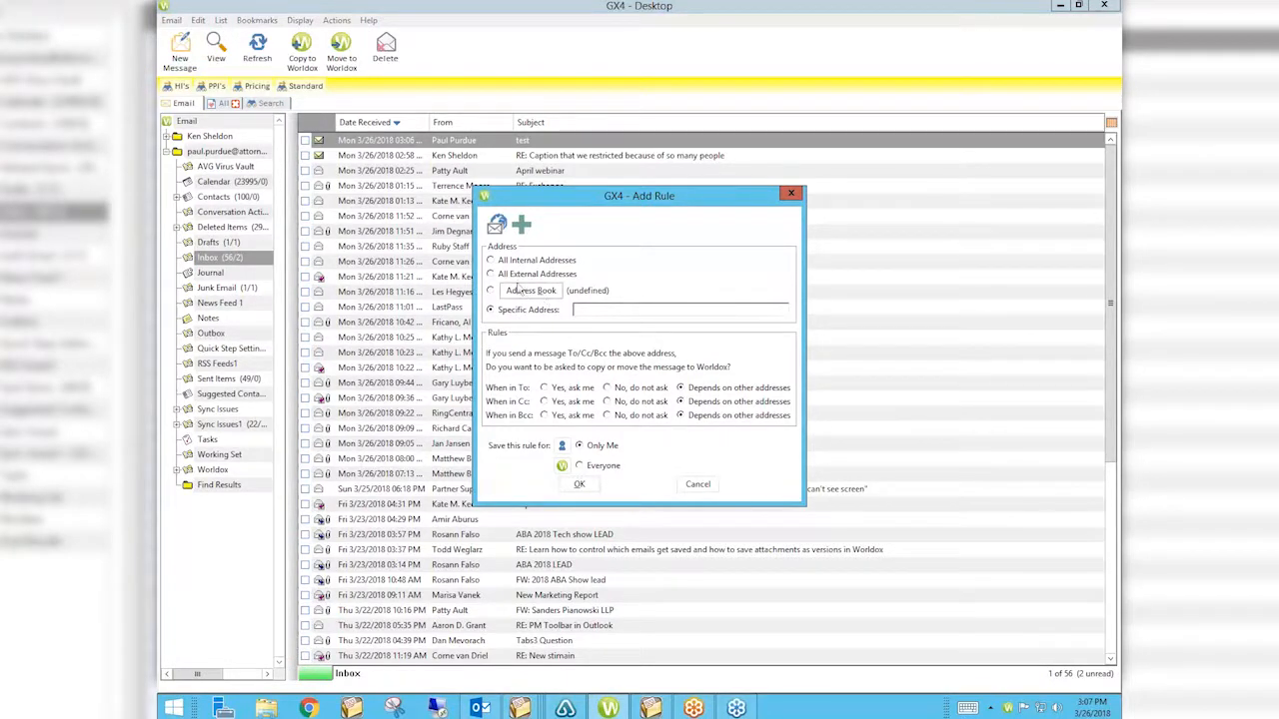
Draft an All Internal Addresses rule set to never ask for To, Cc and Bcc, then discard it.
click(491, 261)
click(606, 388)
click(607, 401)
click(607, 415)
click(501, 290)
click(792, 194)
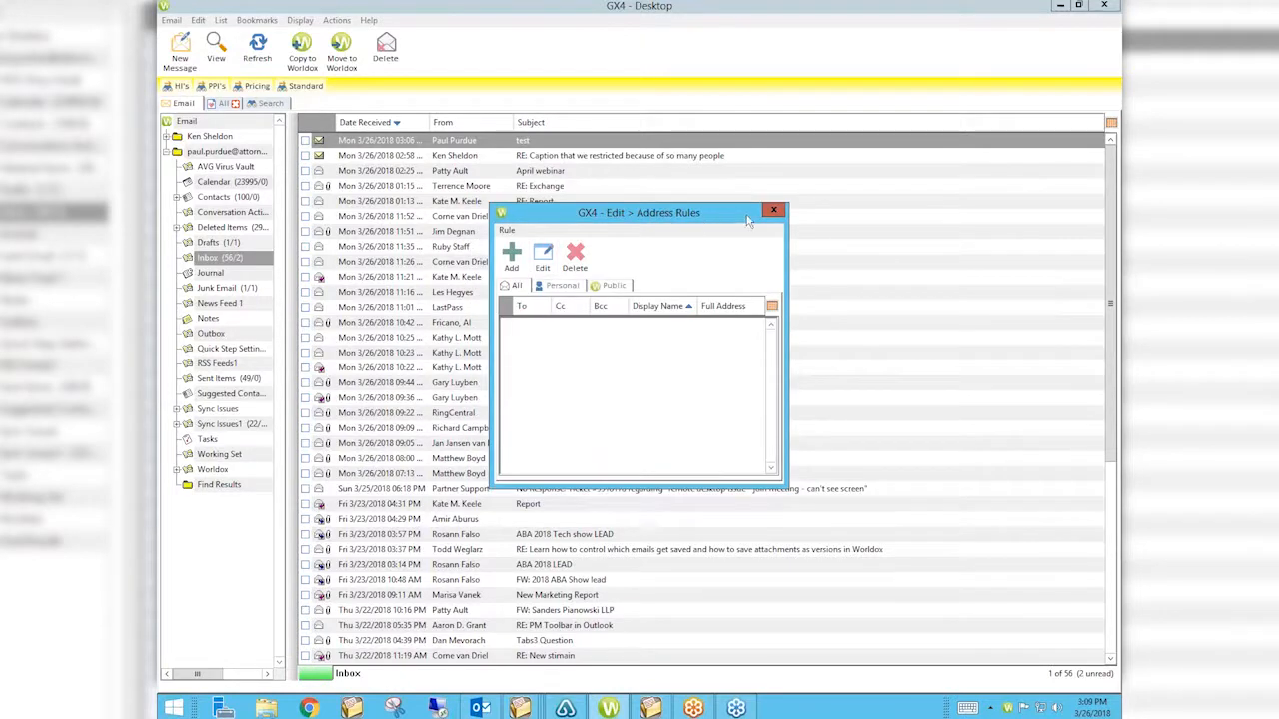
Close Address Rules, reopen it from the Edit menu, and close it again.
click(773, 209)
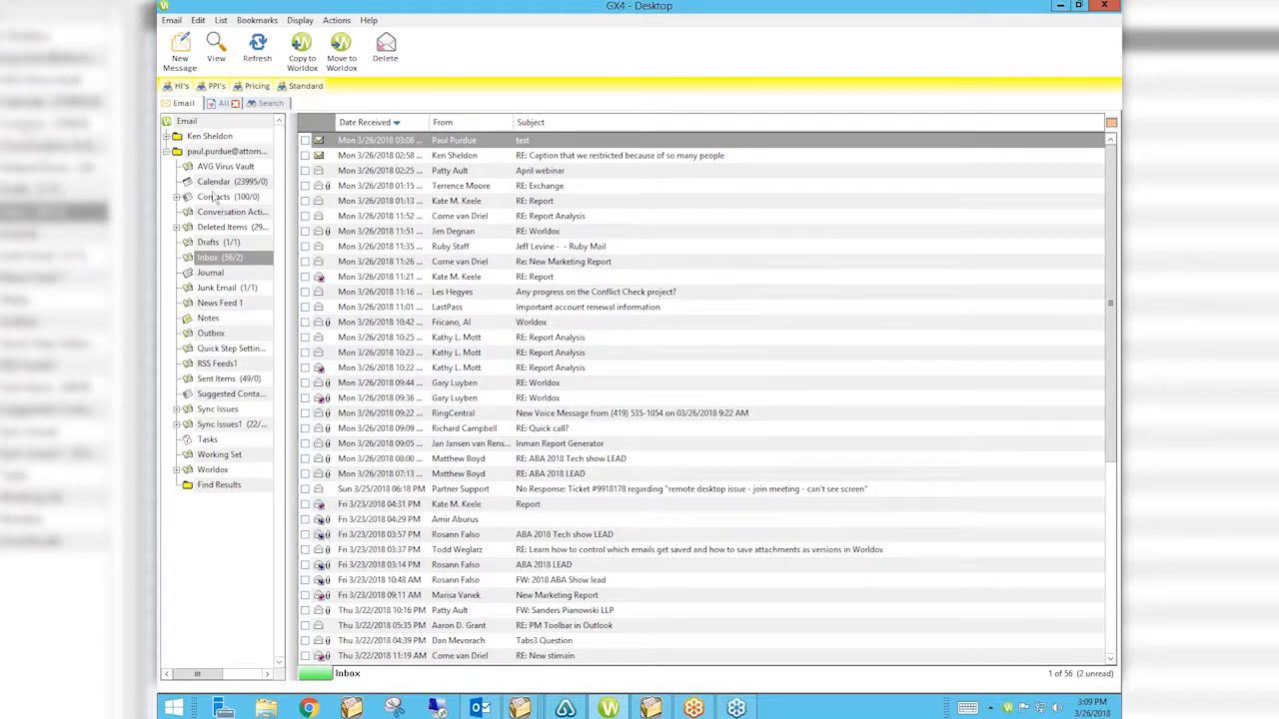
click(196, 24)
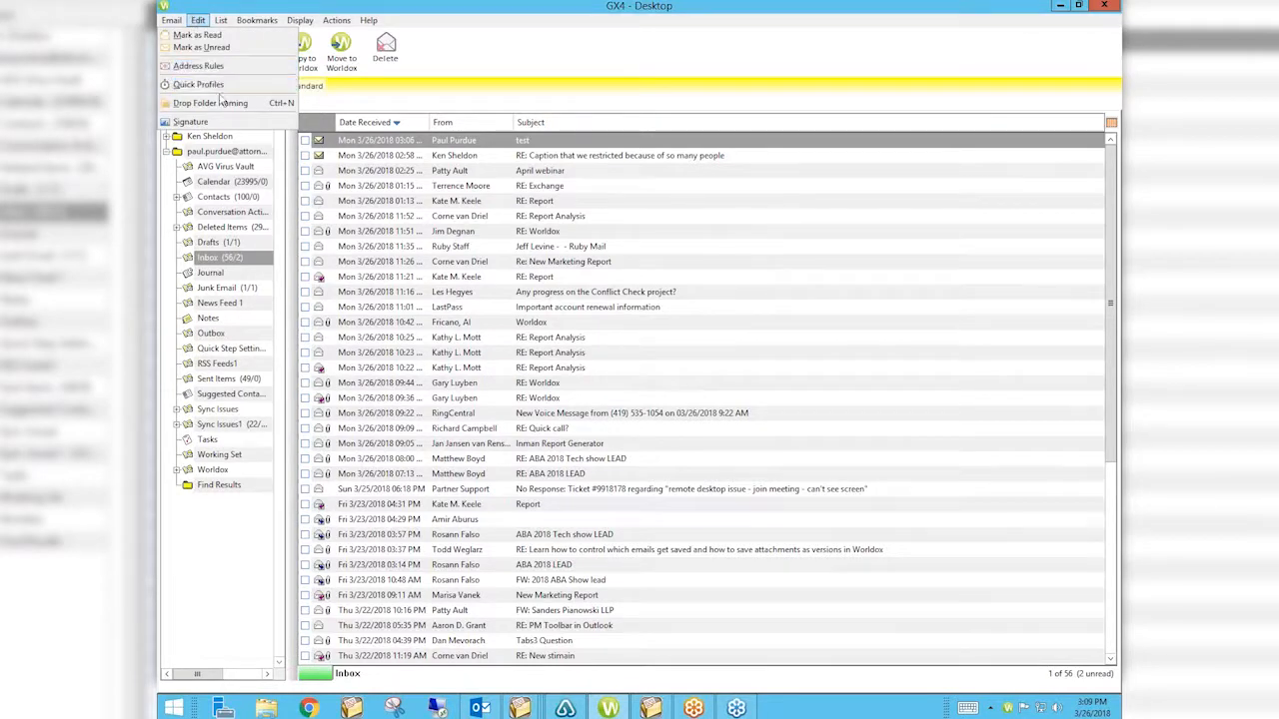
click(208, 67)
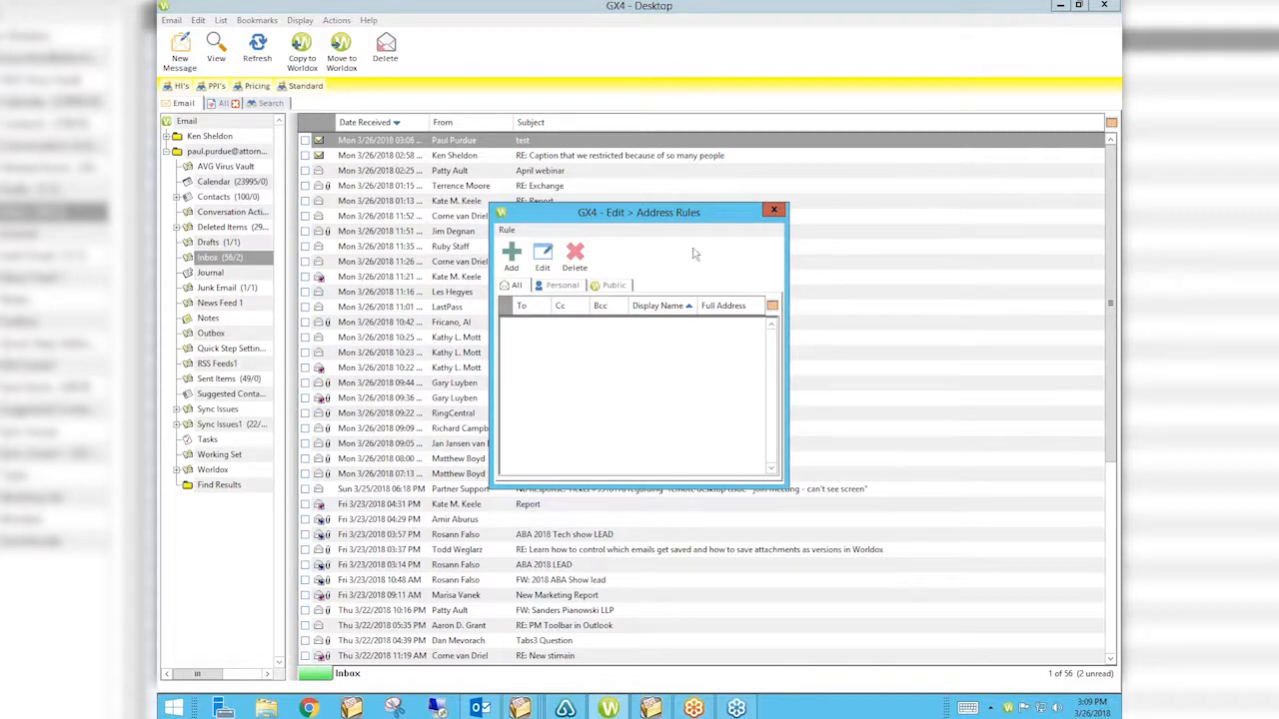
click(775, 212)
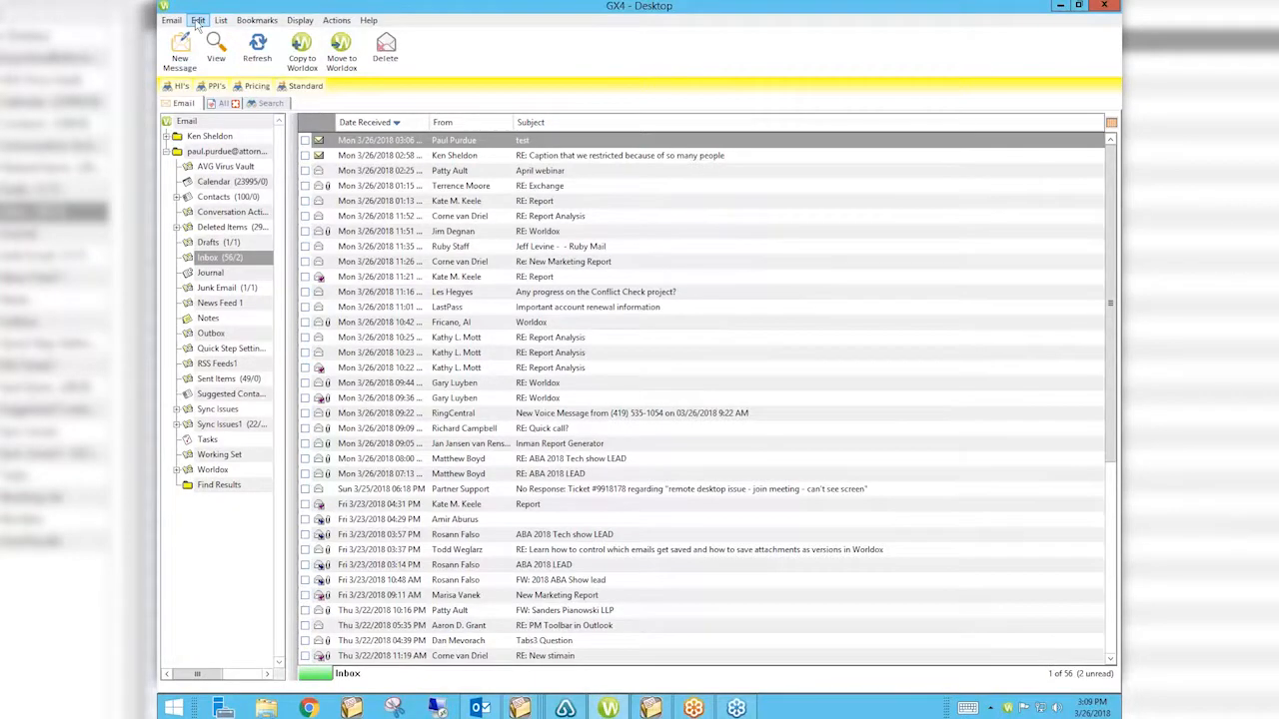
Reopen Address Rules, start a new rule, then close both windows without saving.
click(198, 20)
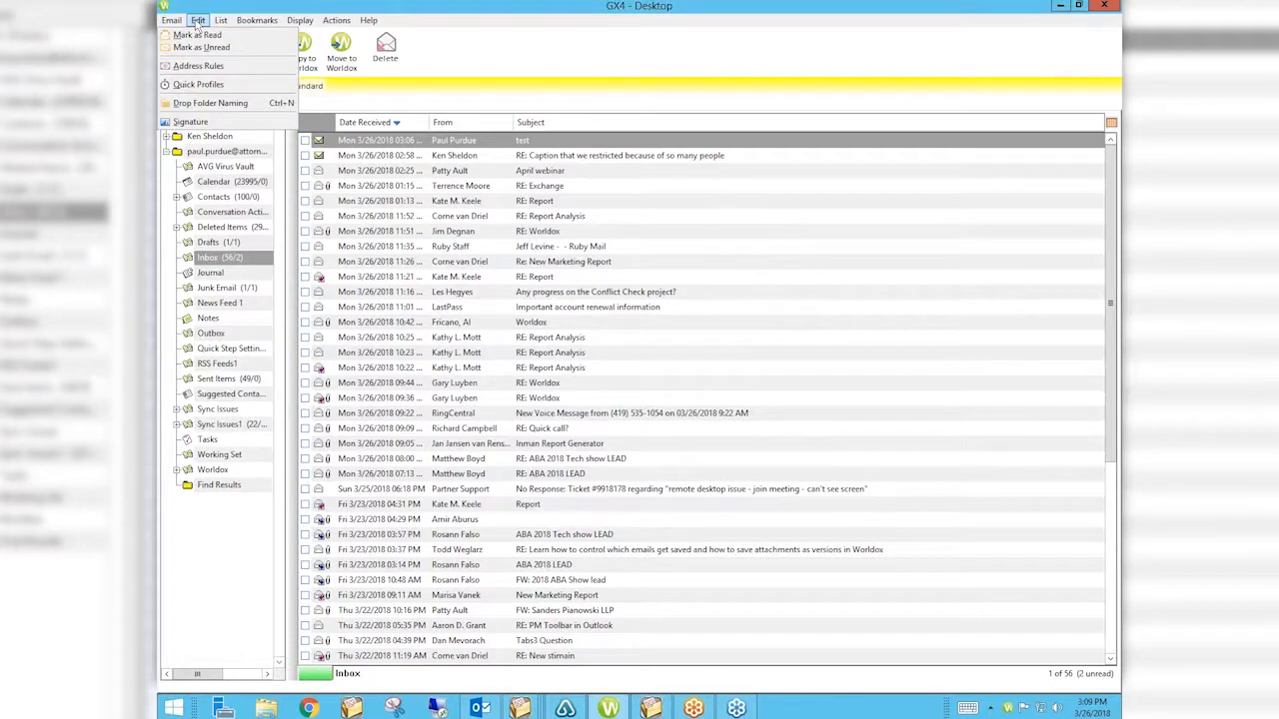
click(198, 65)
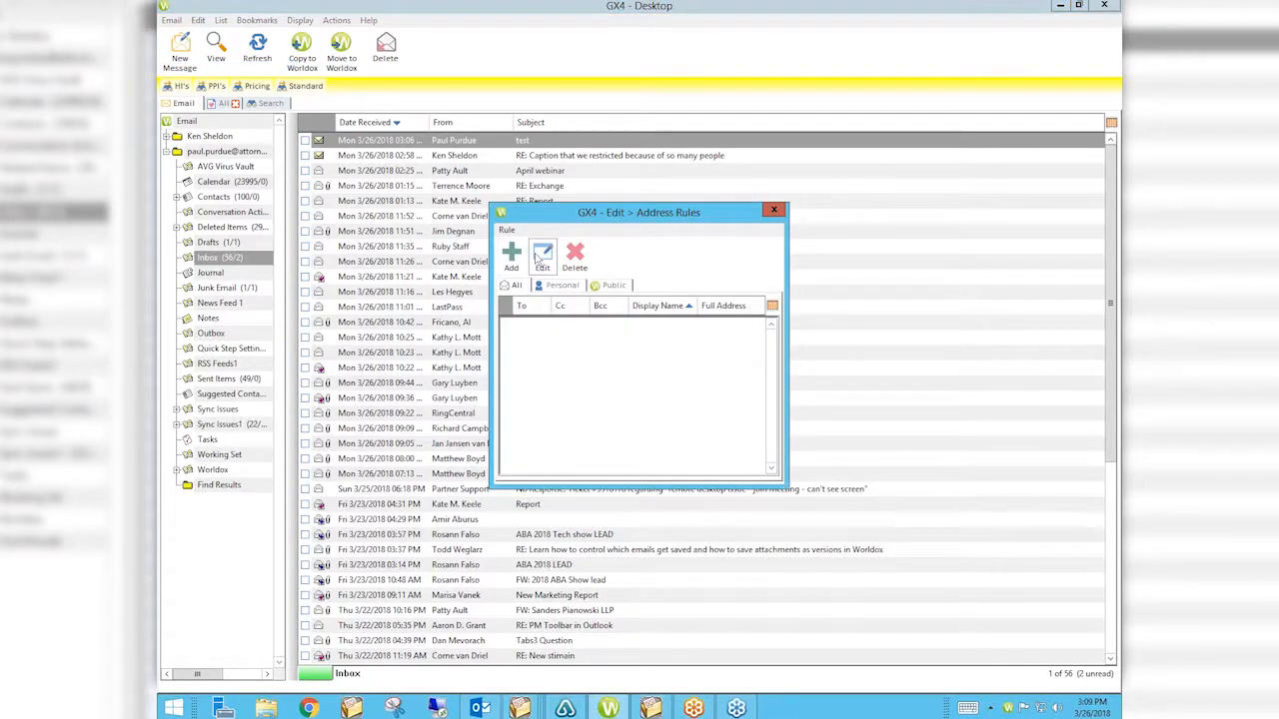
click(512, 258)
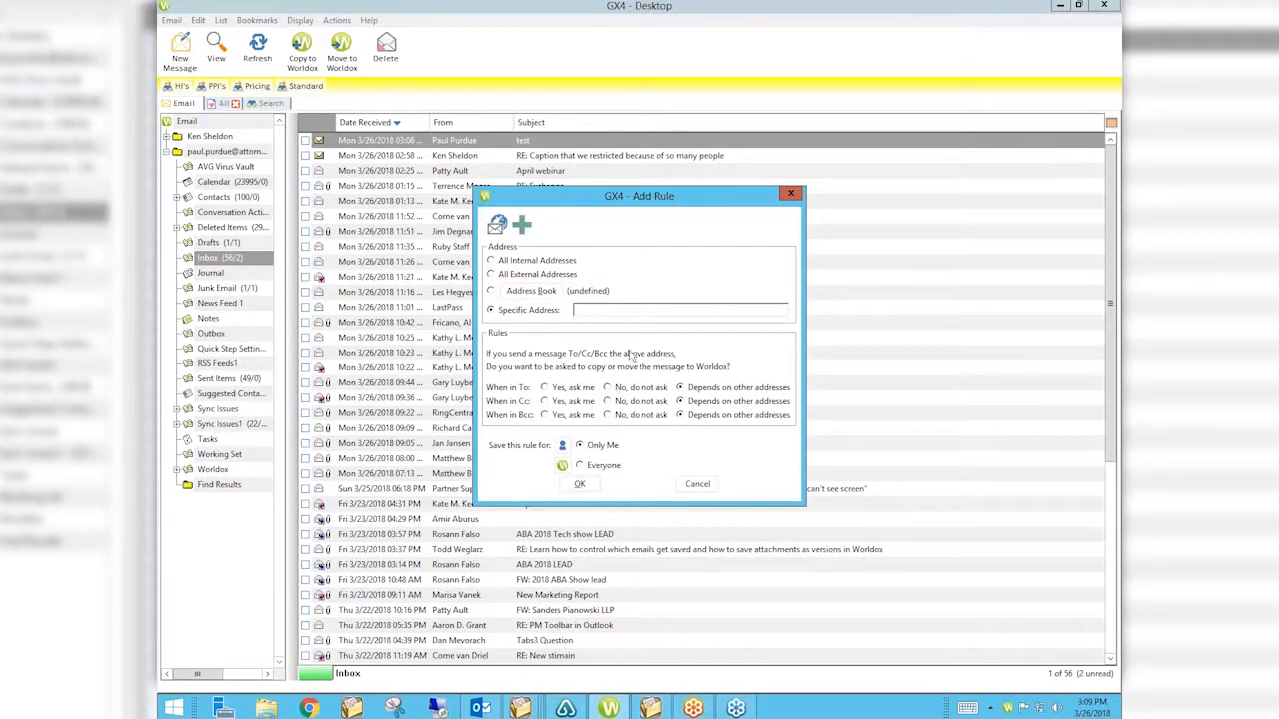
click(790, 194)
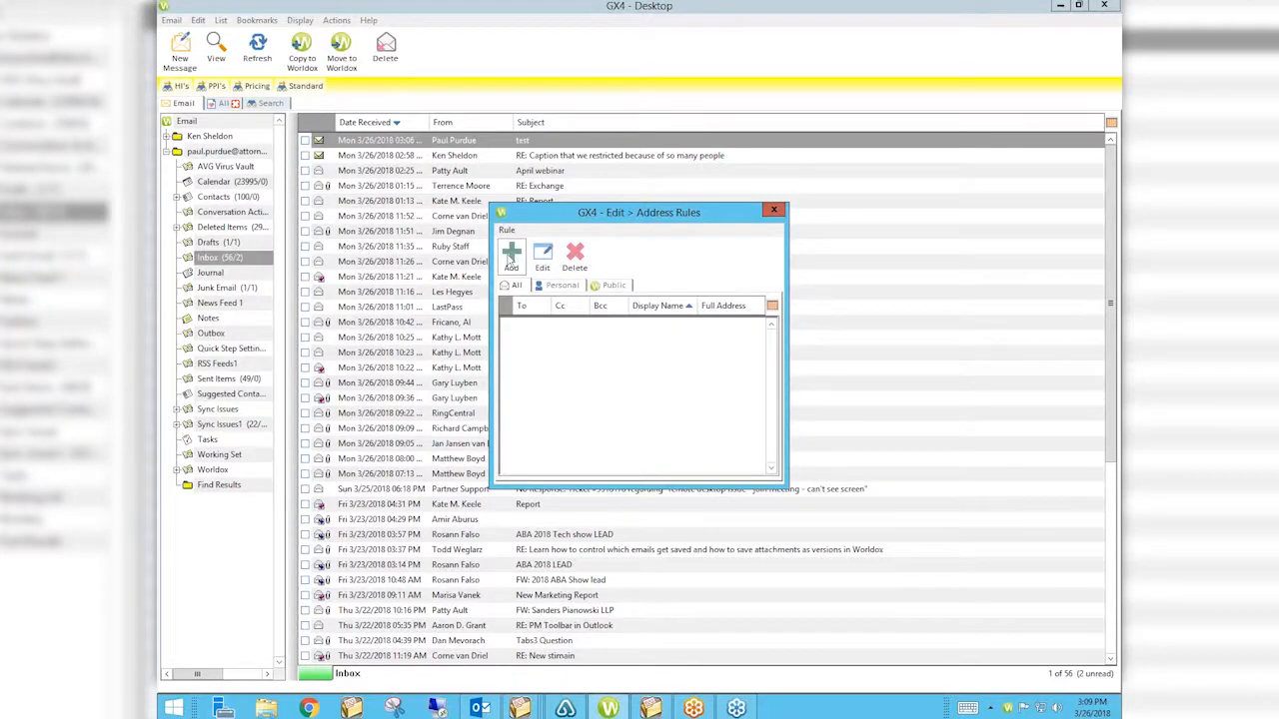
click(775, 212)
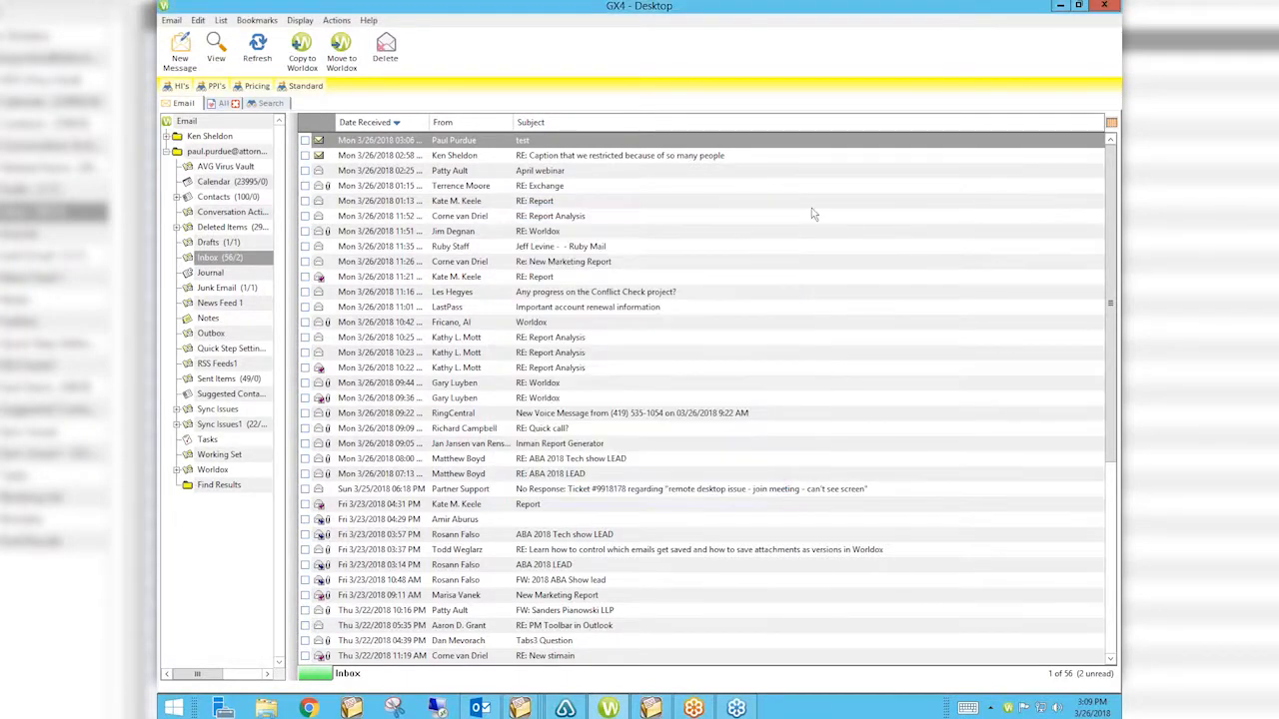
Return to the All document list and filter it to *.DOC files.
click(224, 103)
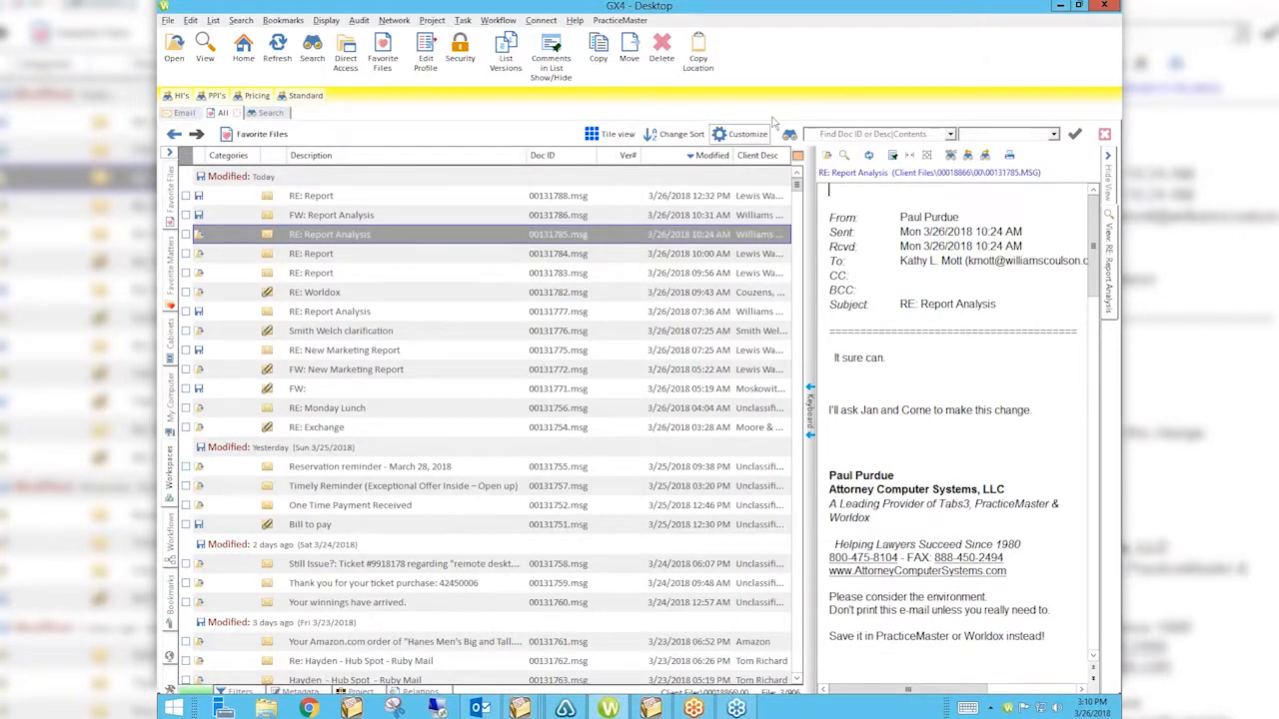
click(1053, 134)
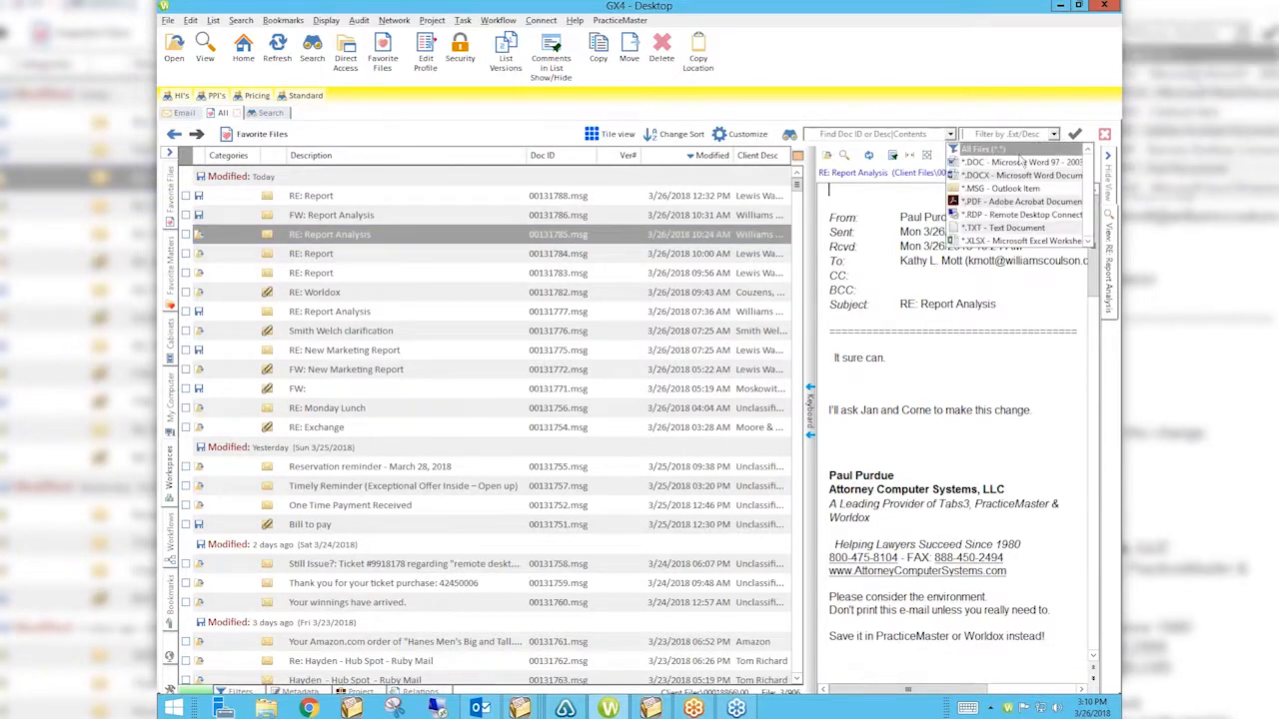
click(1018, 160)
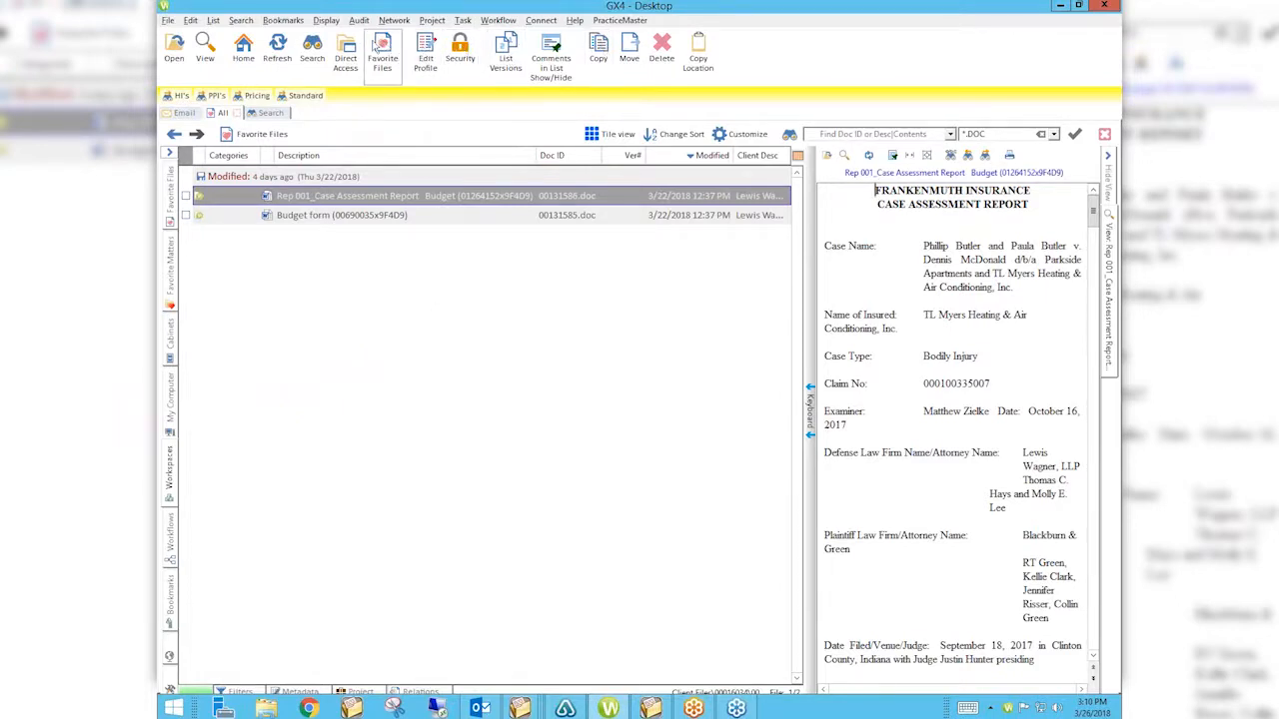
Start e-mailing Rep 001_Case Assessment Report with a full copy of the file attached.
right_click(428, 200)
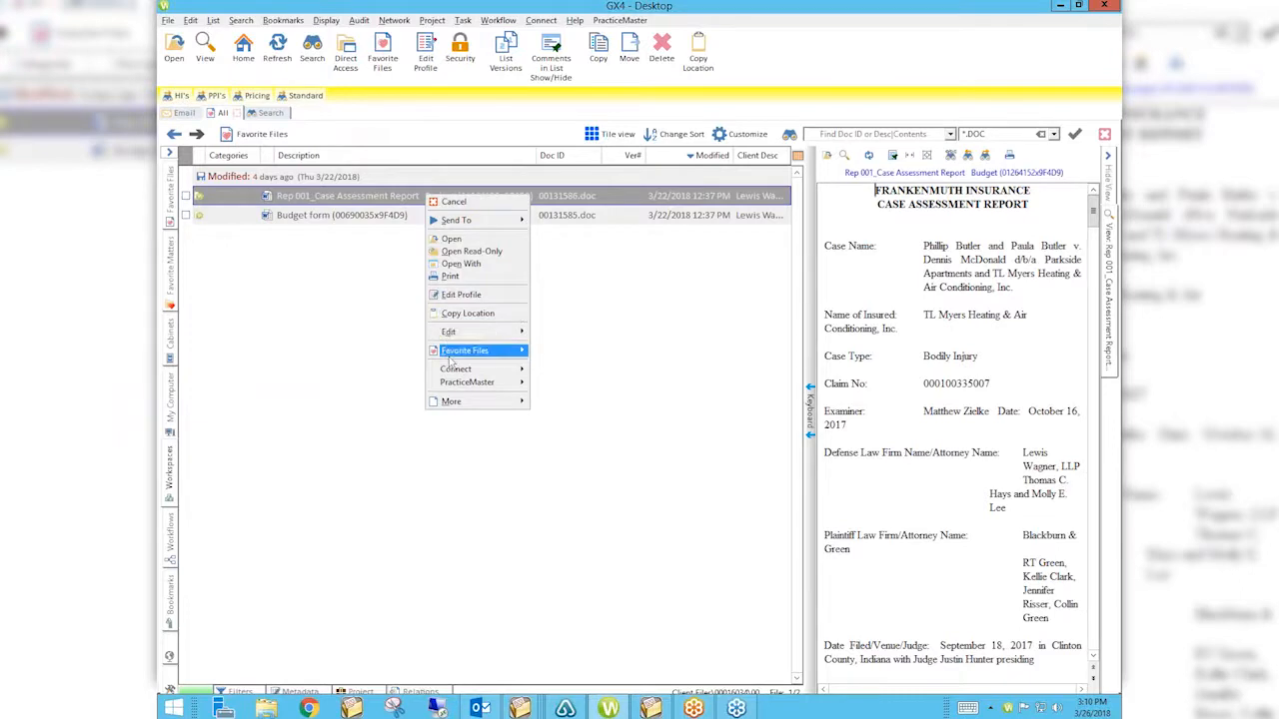
mouse_move(451, 402)
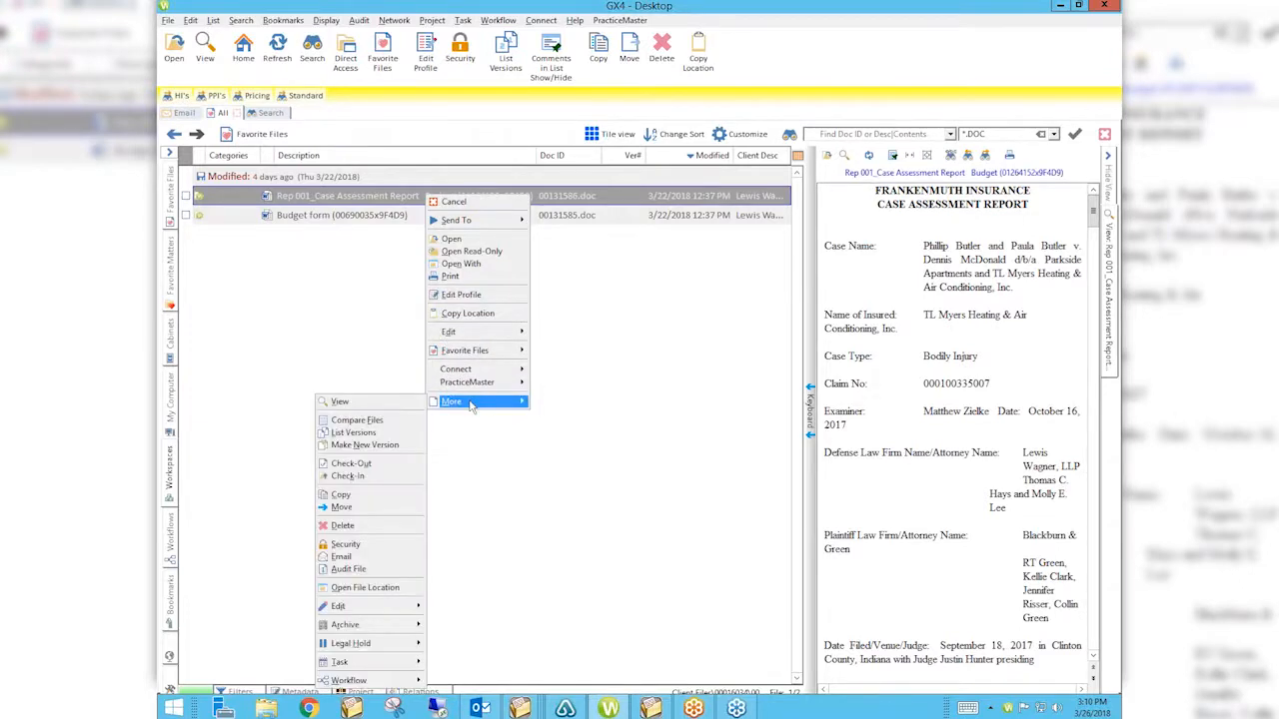
click(360, 558)
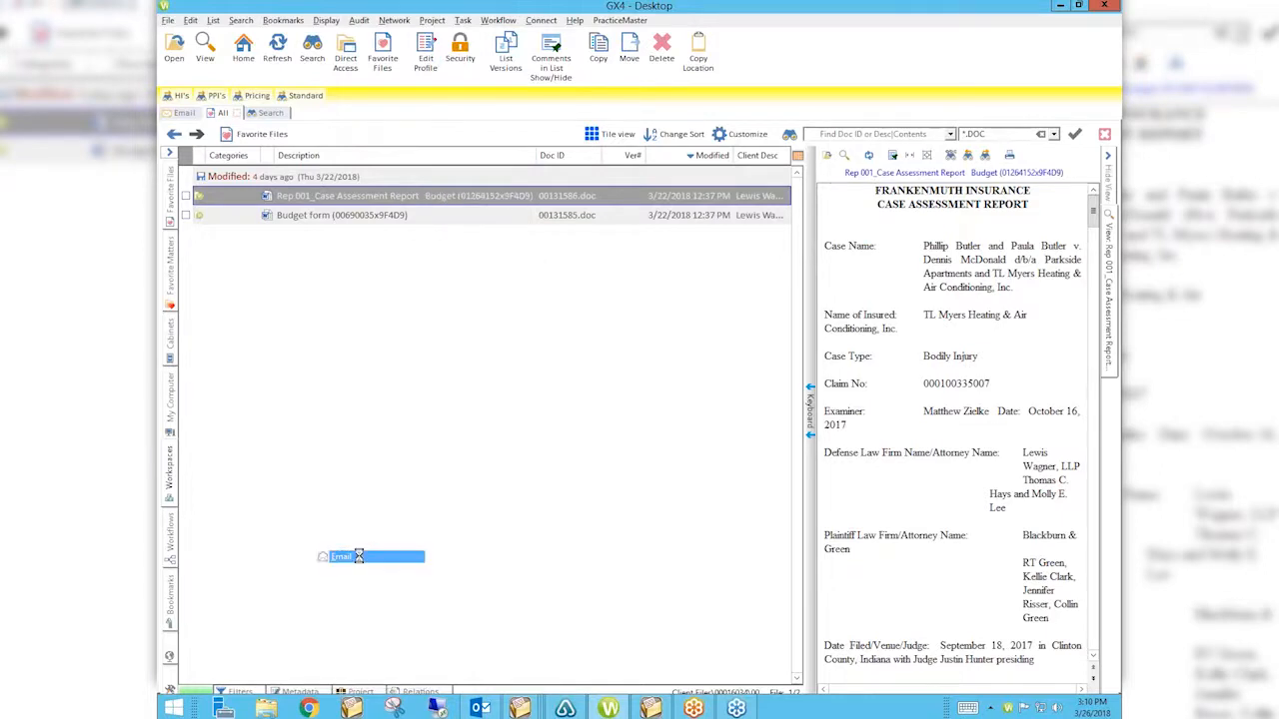
click(504, 550)
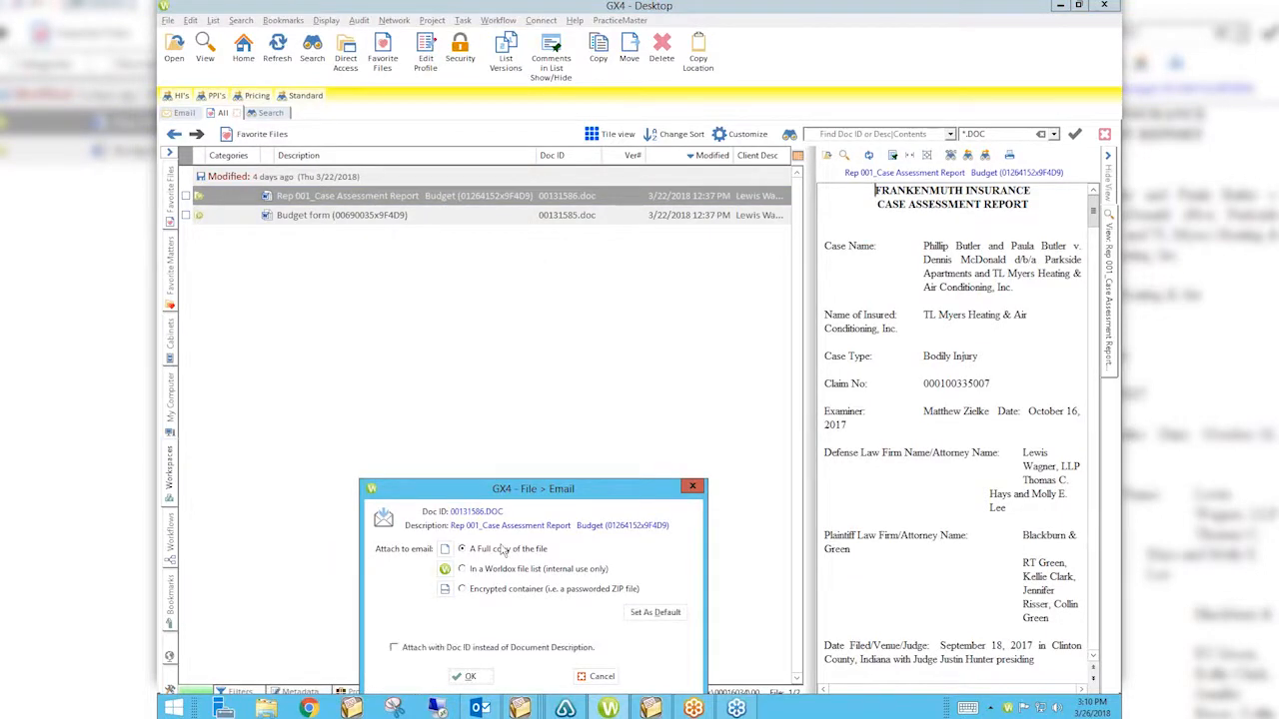
click(468, 677)
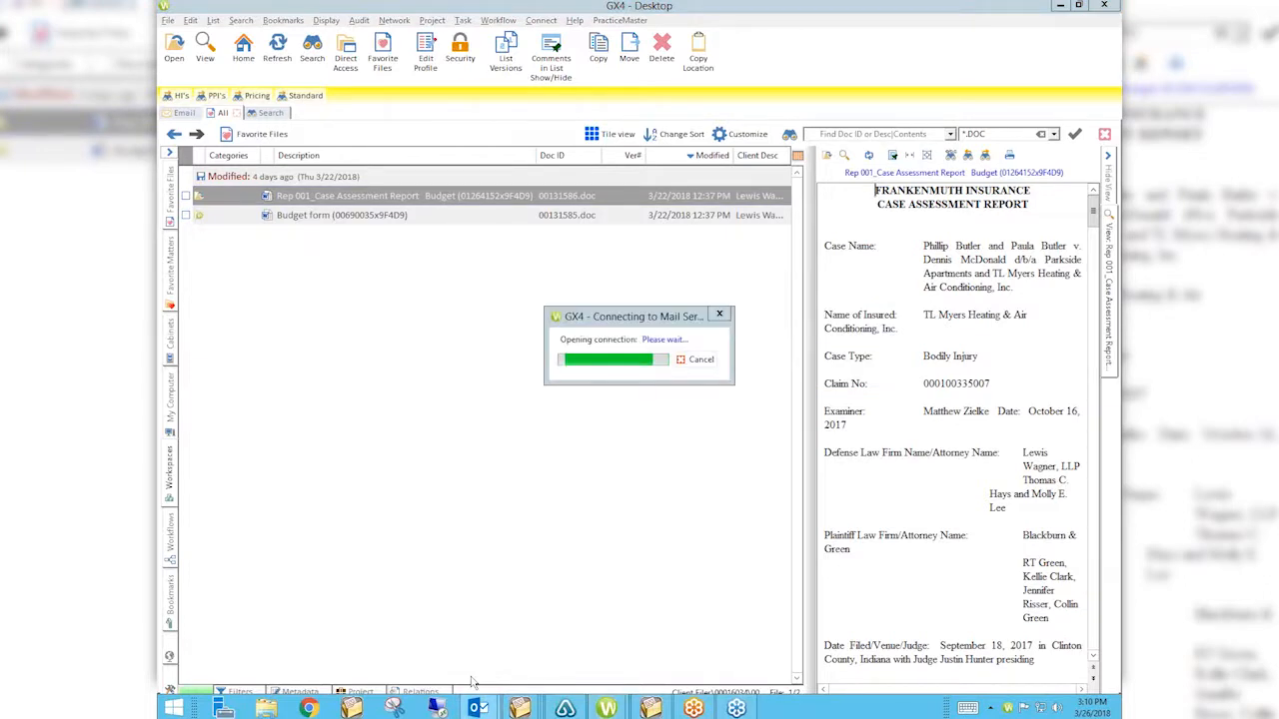
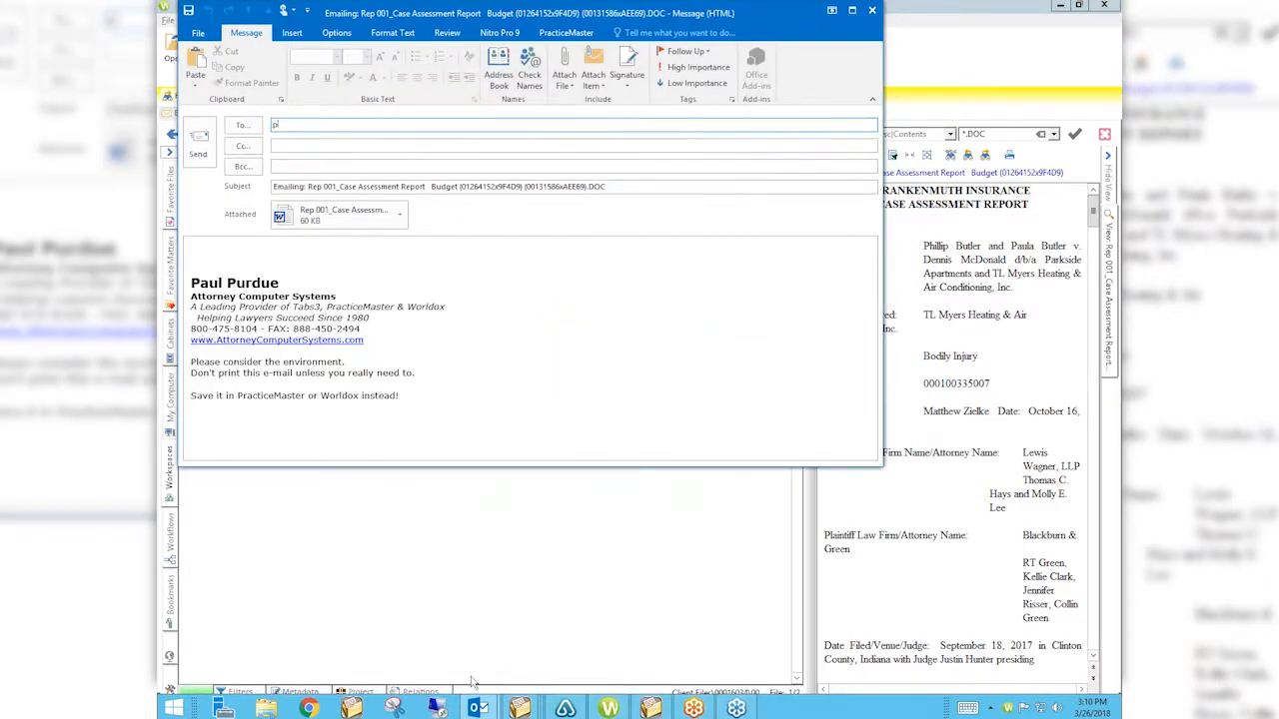
Address it to yourself with the note 'Please comment.', send it without filing, and show Outlook.
key(Return)
key(Tab)
key(Tab)
key(Tab)
key(Tab)
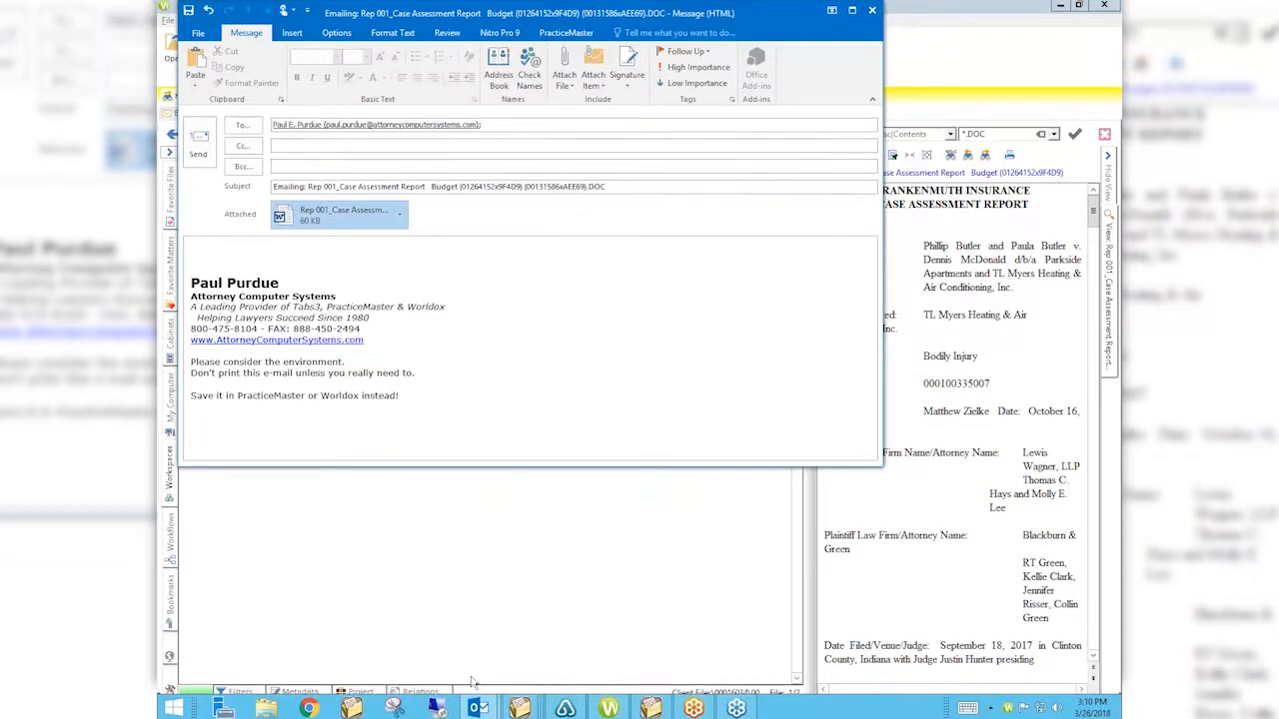
key(Tab)
text(Please comment)
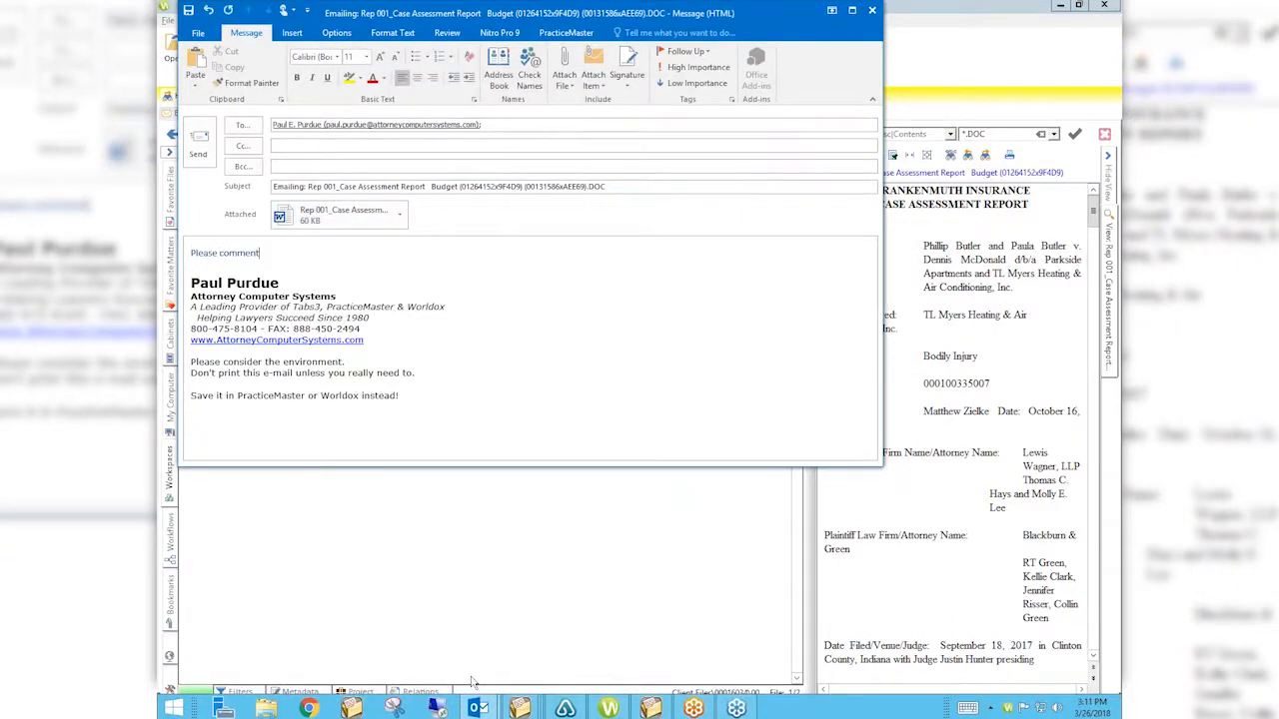
key(BackSpace)
text(t.)
key(Return)
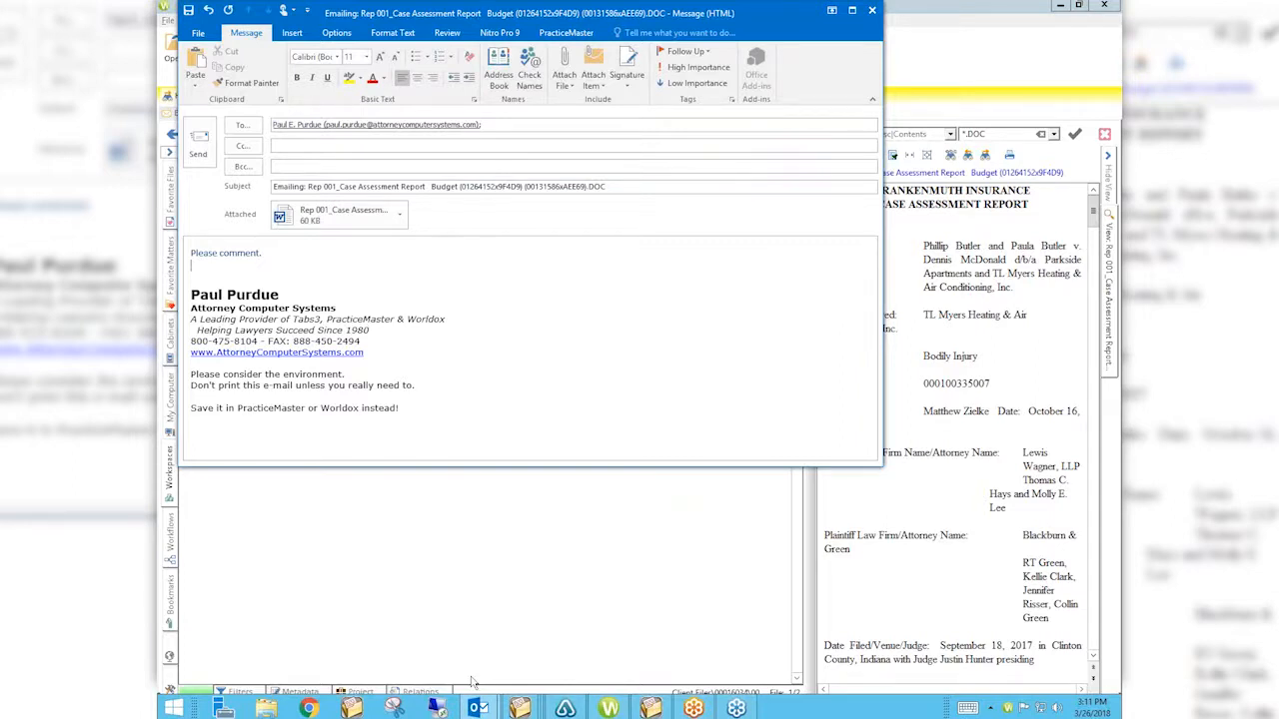
click(198, 145)
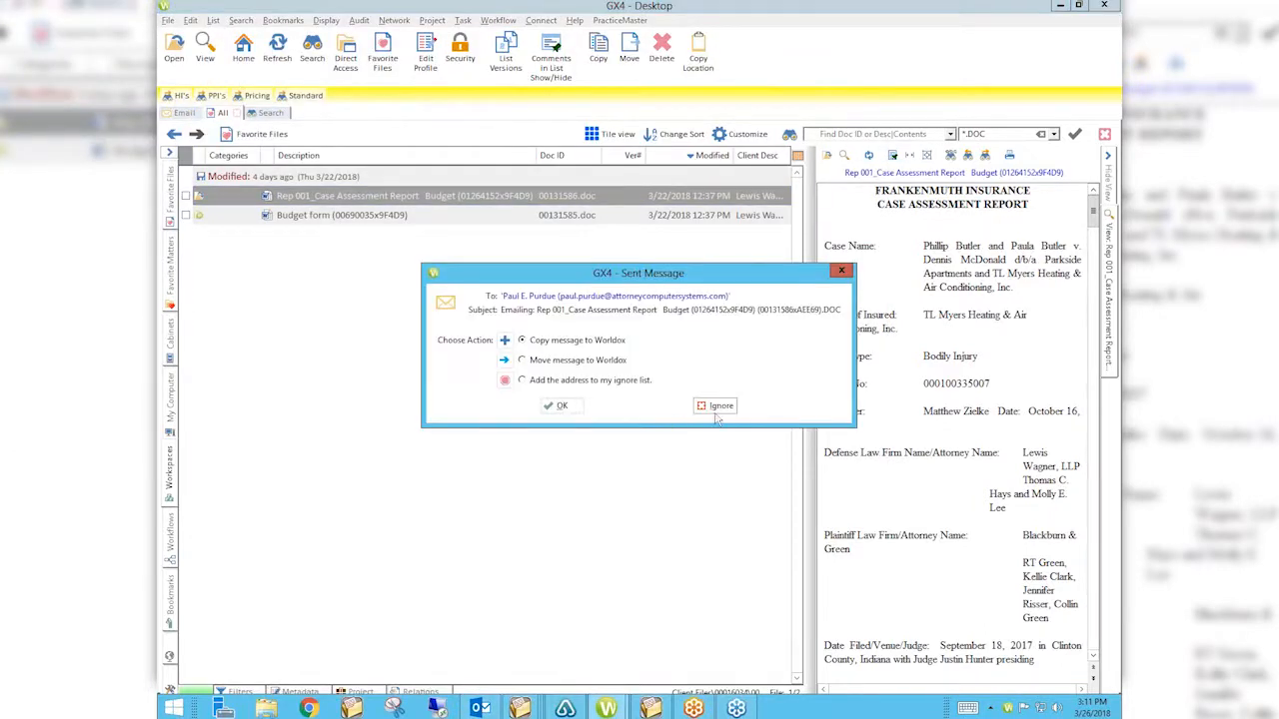
click(718, 408)
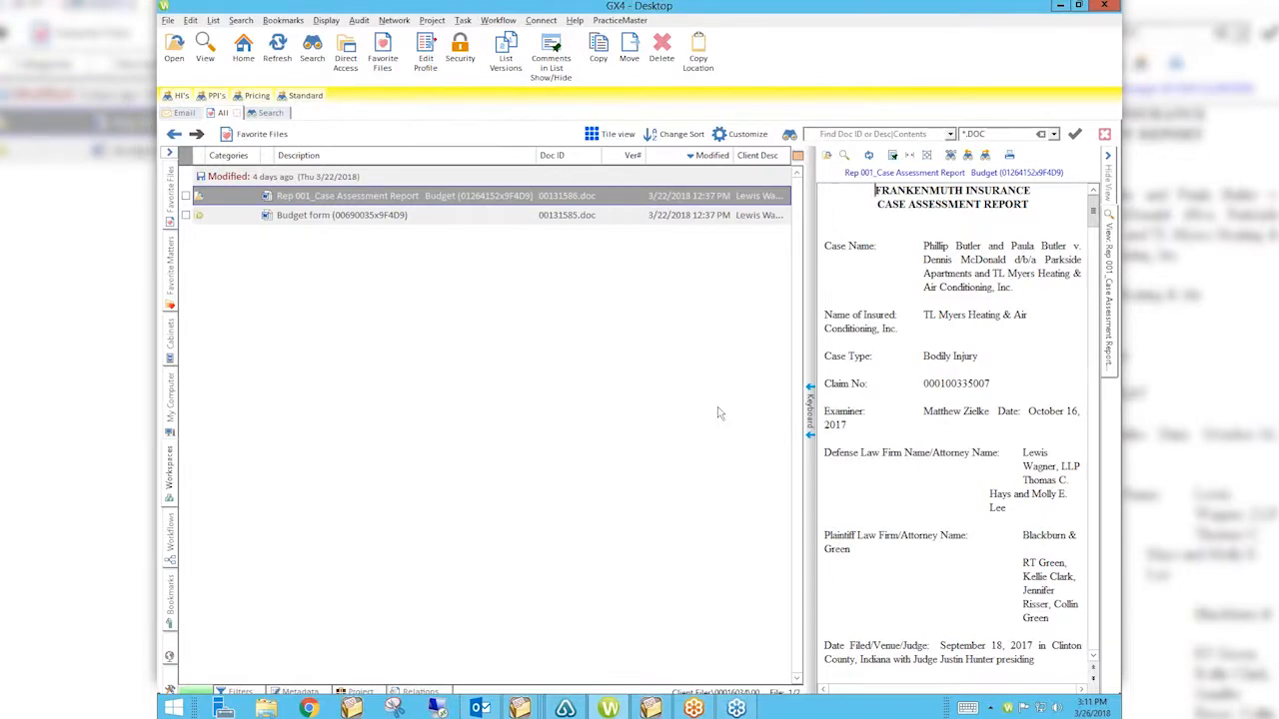
click(479, 707)
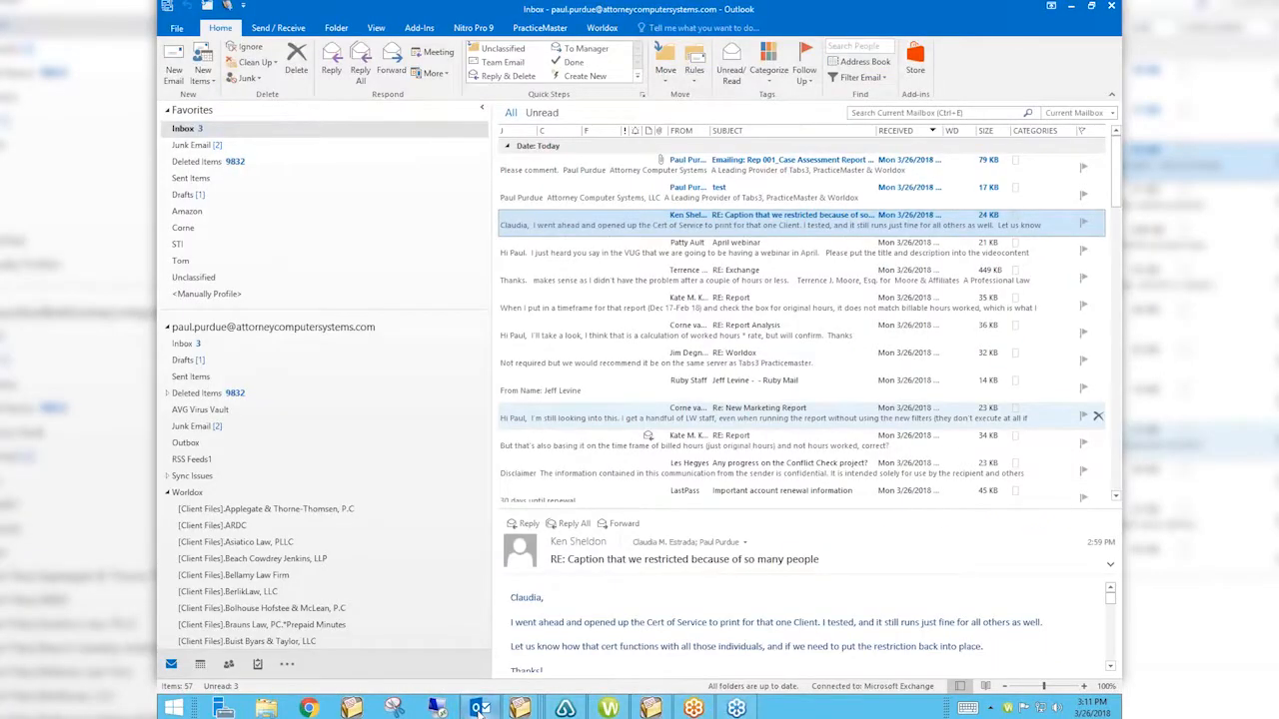
Save the received e-mail's Rep 001 attachment to the Desktop outside Worldox, then show the desktop.
double_click(721, 168)
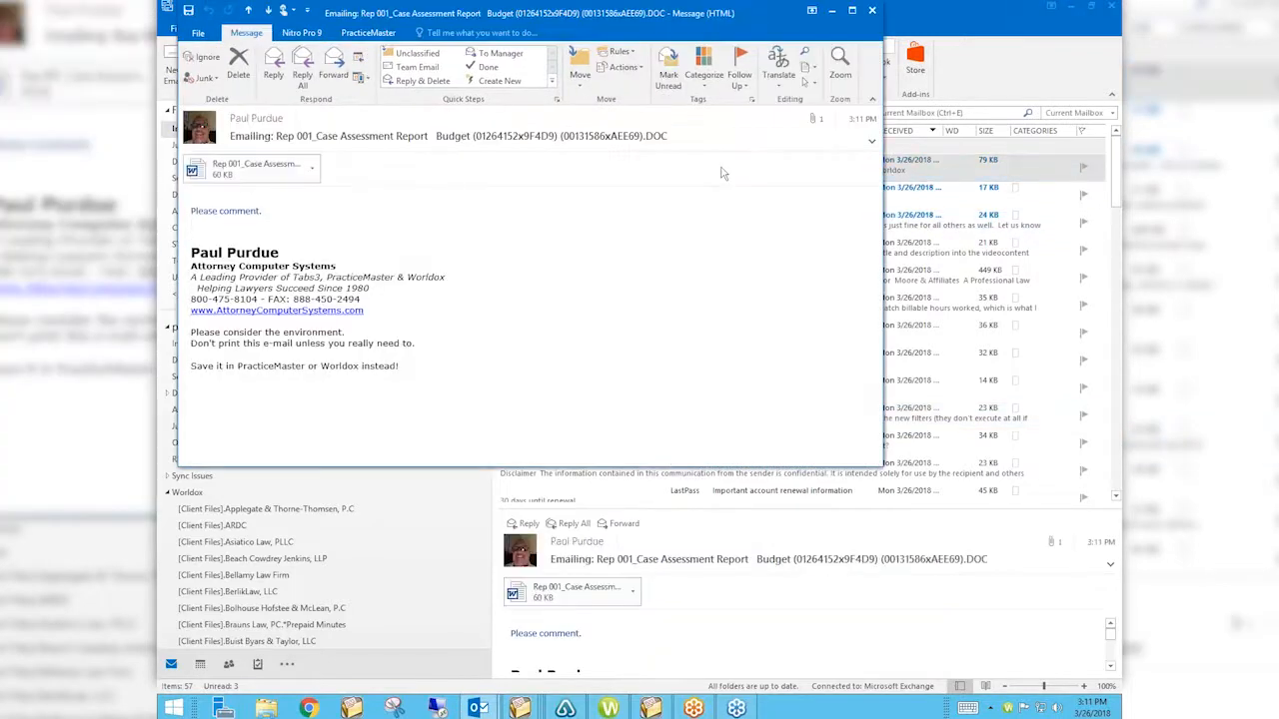
click(312, 168)
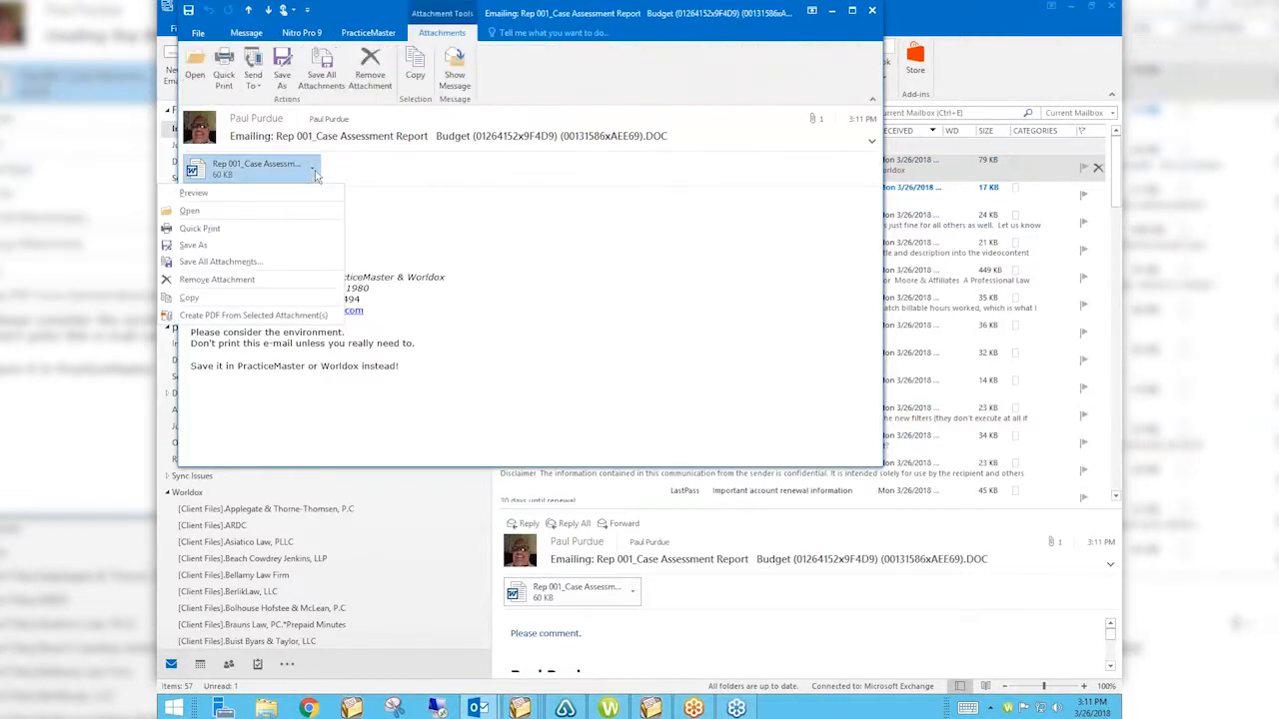
click(267, 244)
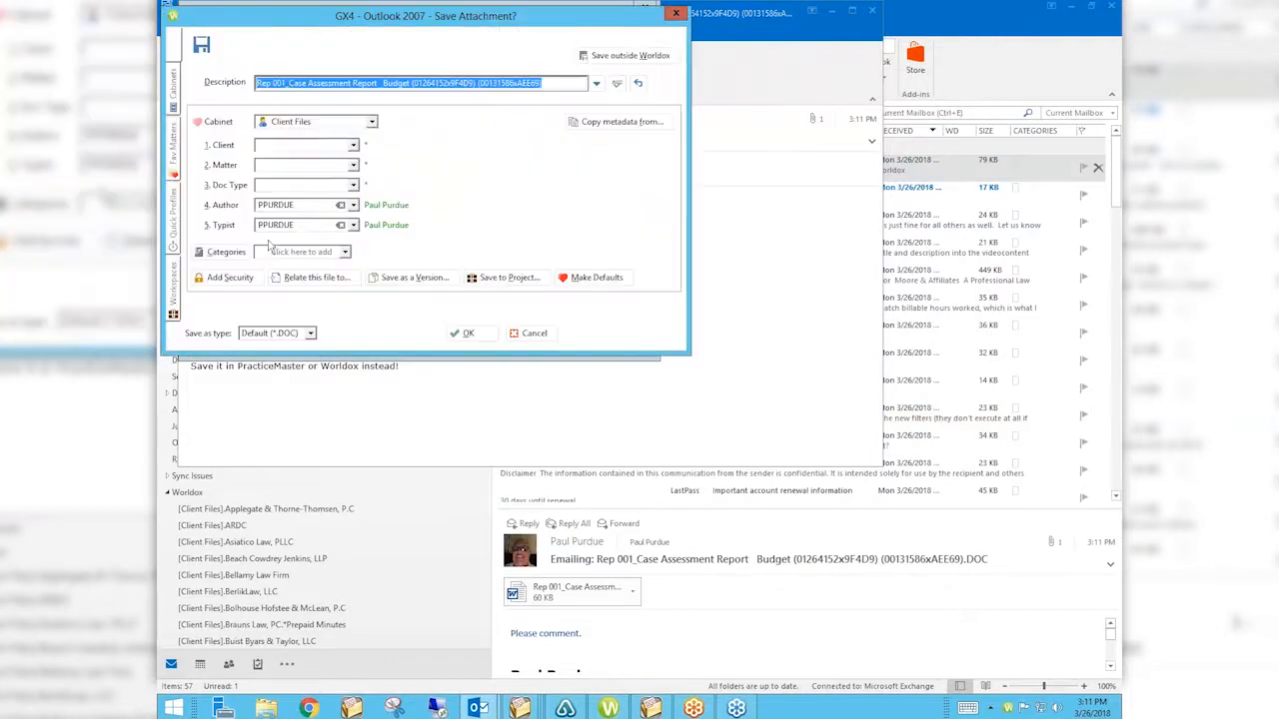
click(644, 56)
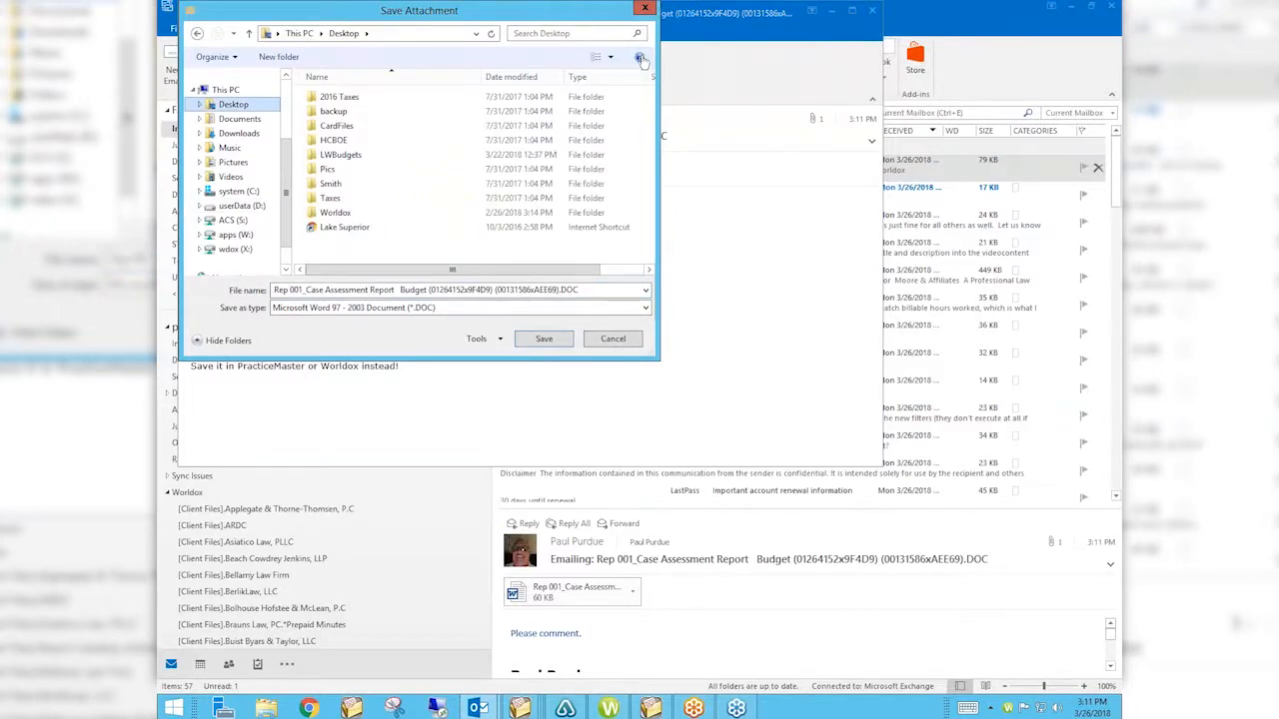
key(Escape)
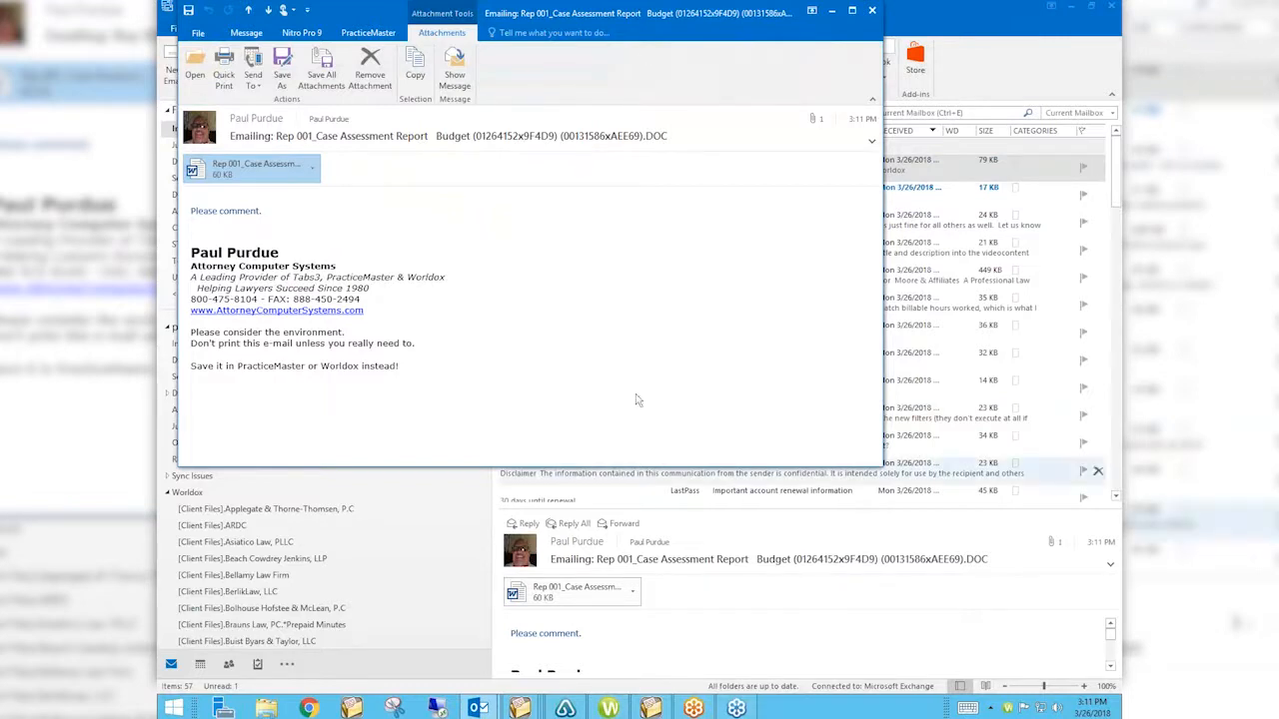
click(1118, 713)
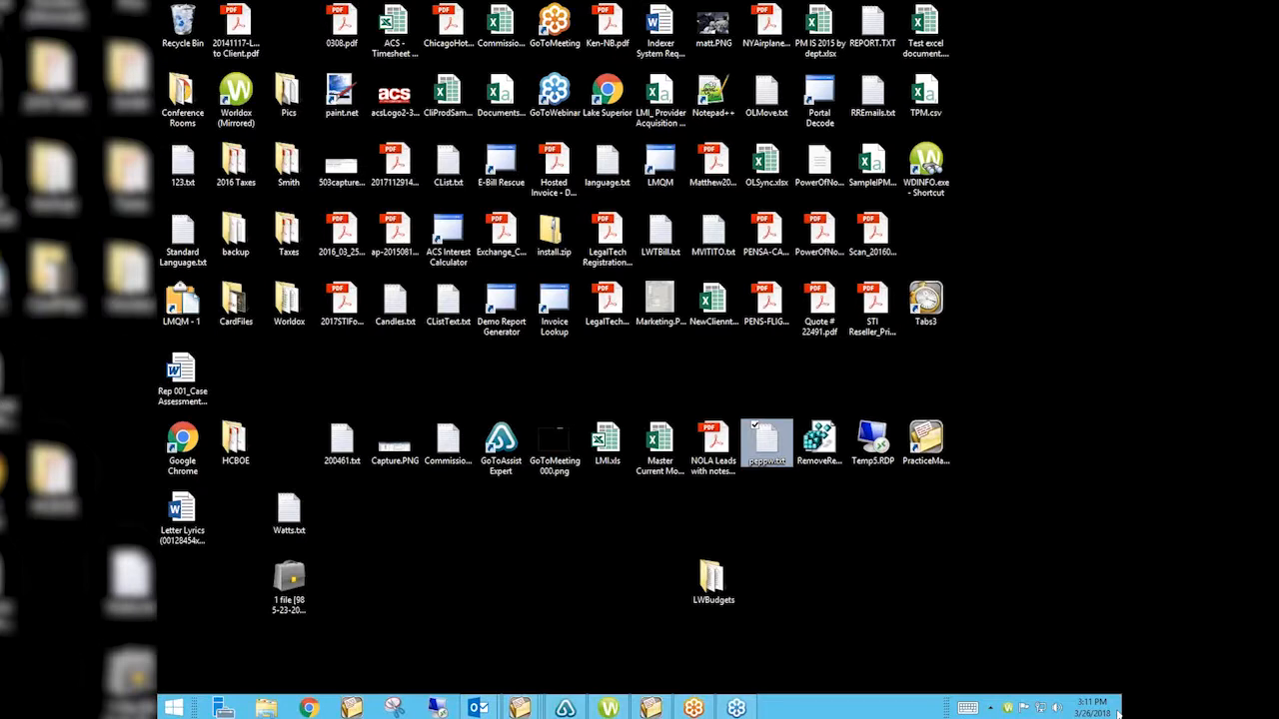
Move the Rep 001_Case Assessment Report file beside the LWBudgets folder and check its file details.
click(185, 384)
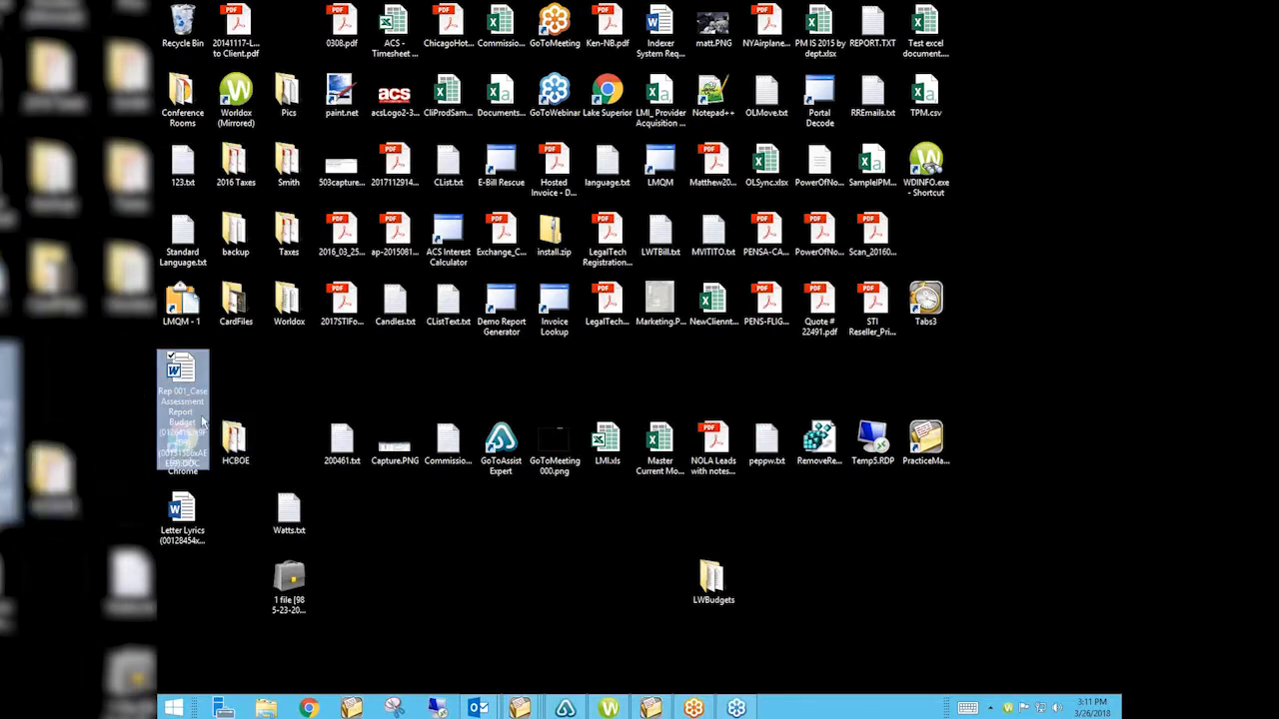
drag(184, 376, 819, 520)
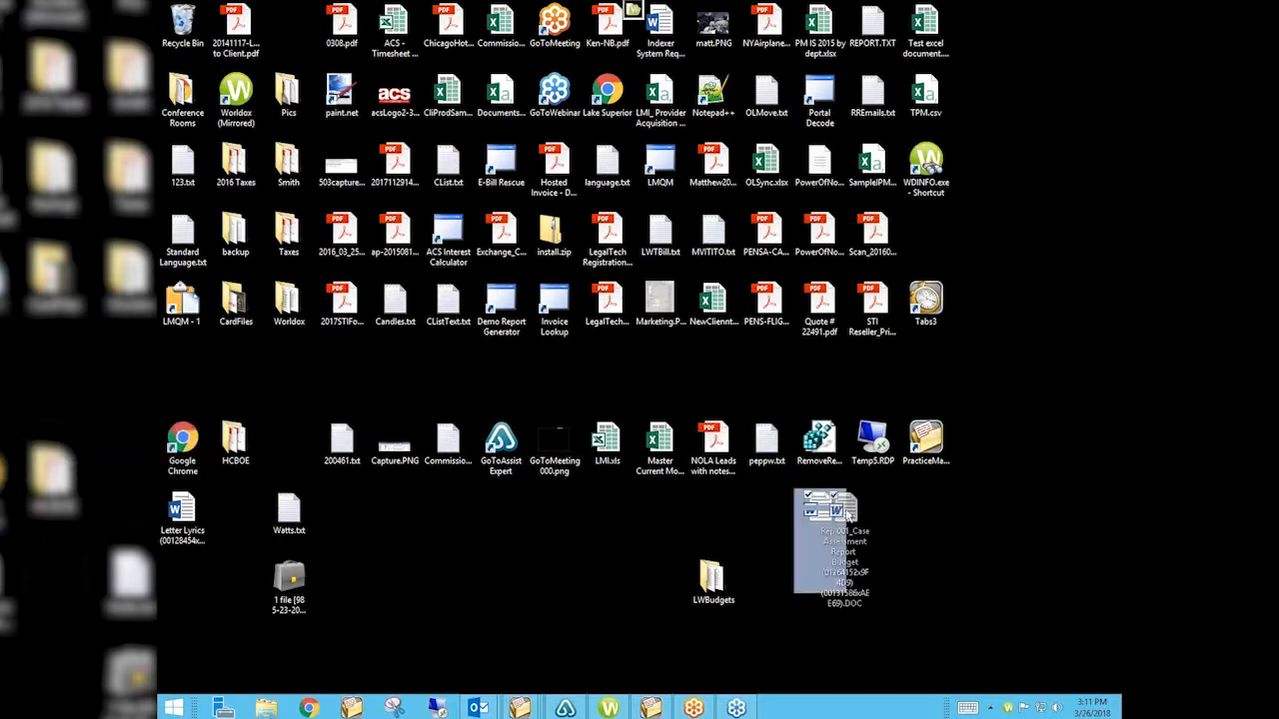
click(874, 555)
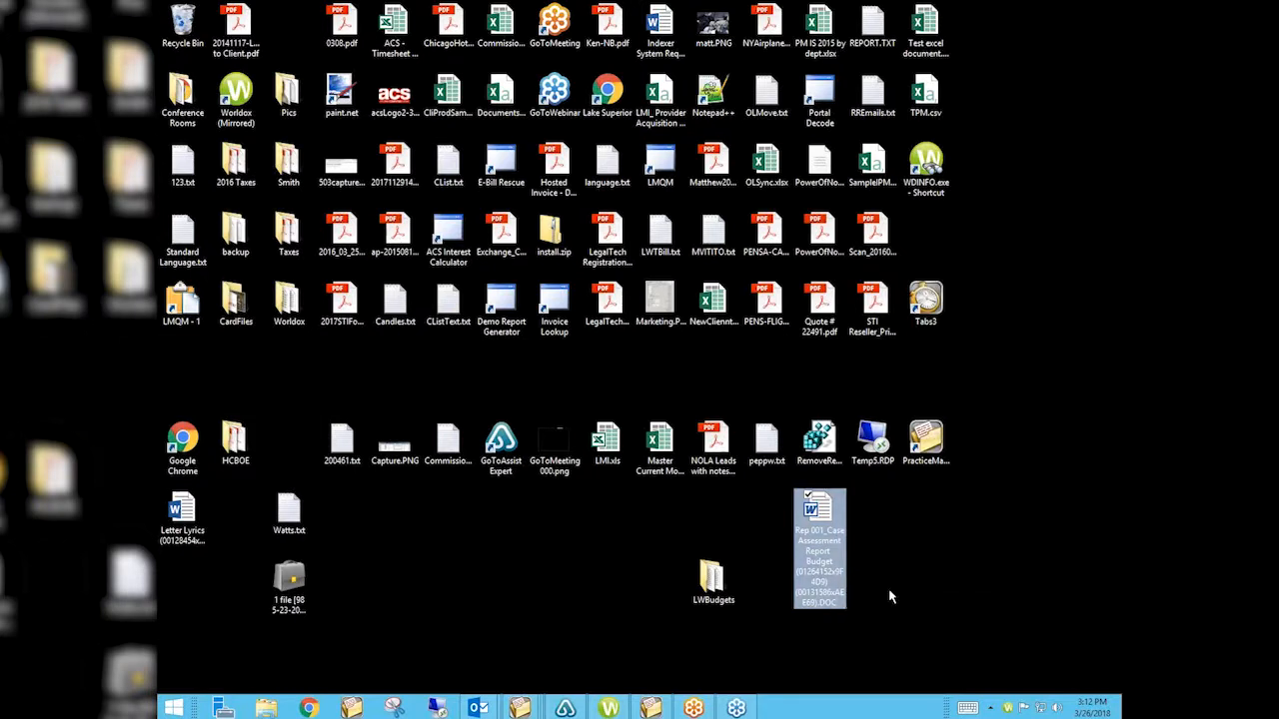
mouse_move(827, 582)
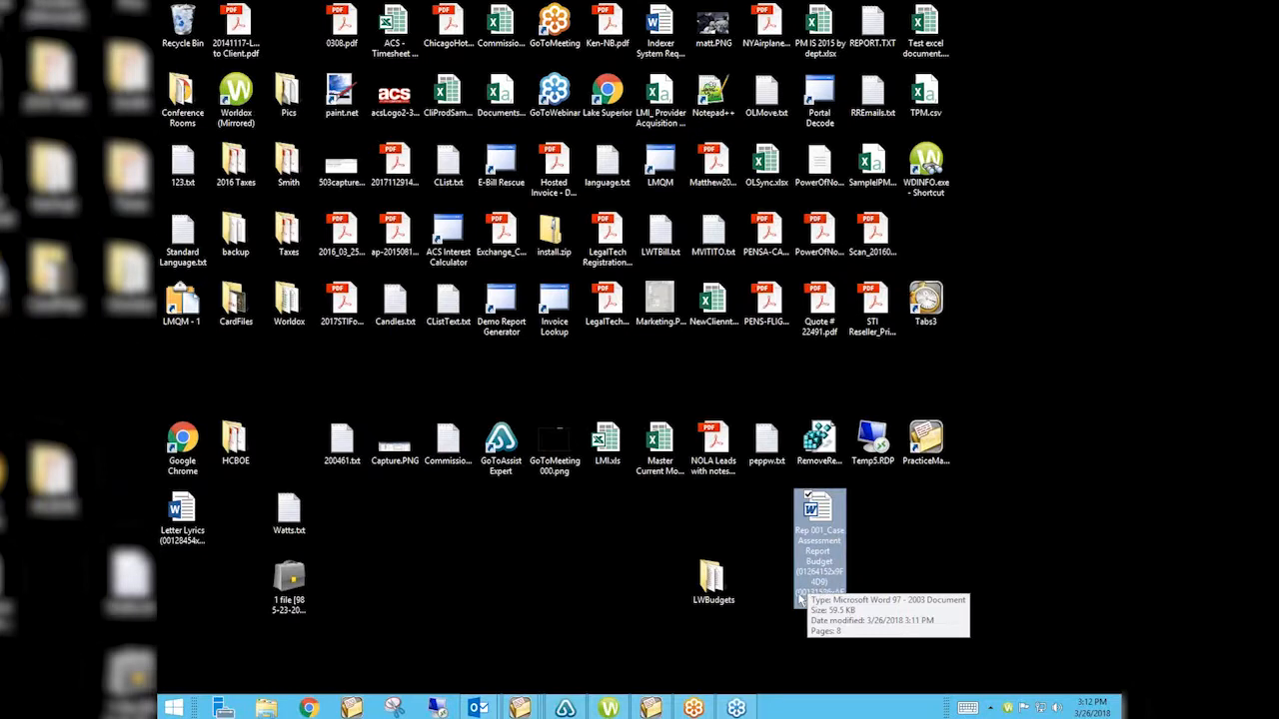
mouse_move(808, 606)
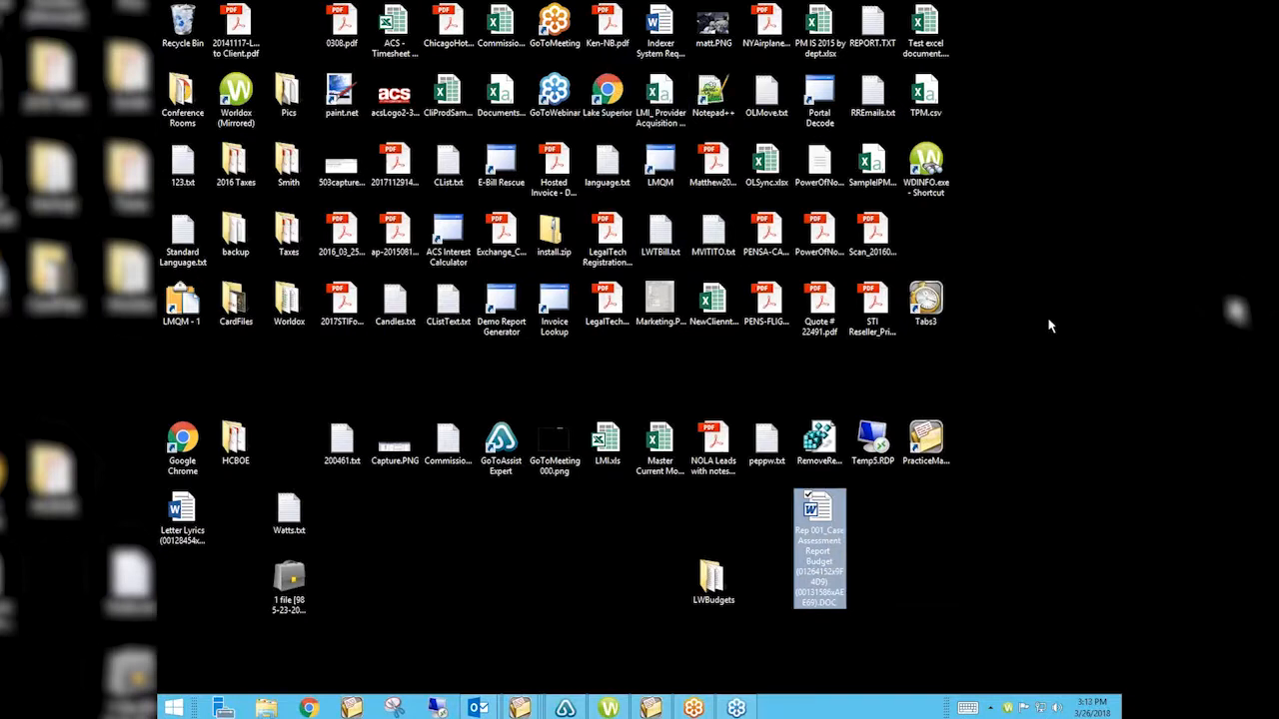
Drag the desktop Rep 001 report into WorkZone to open its File Save As form in Client Files.
click(981, 572)
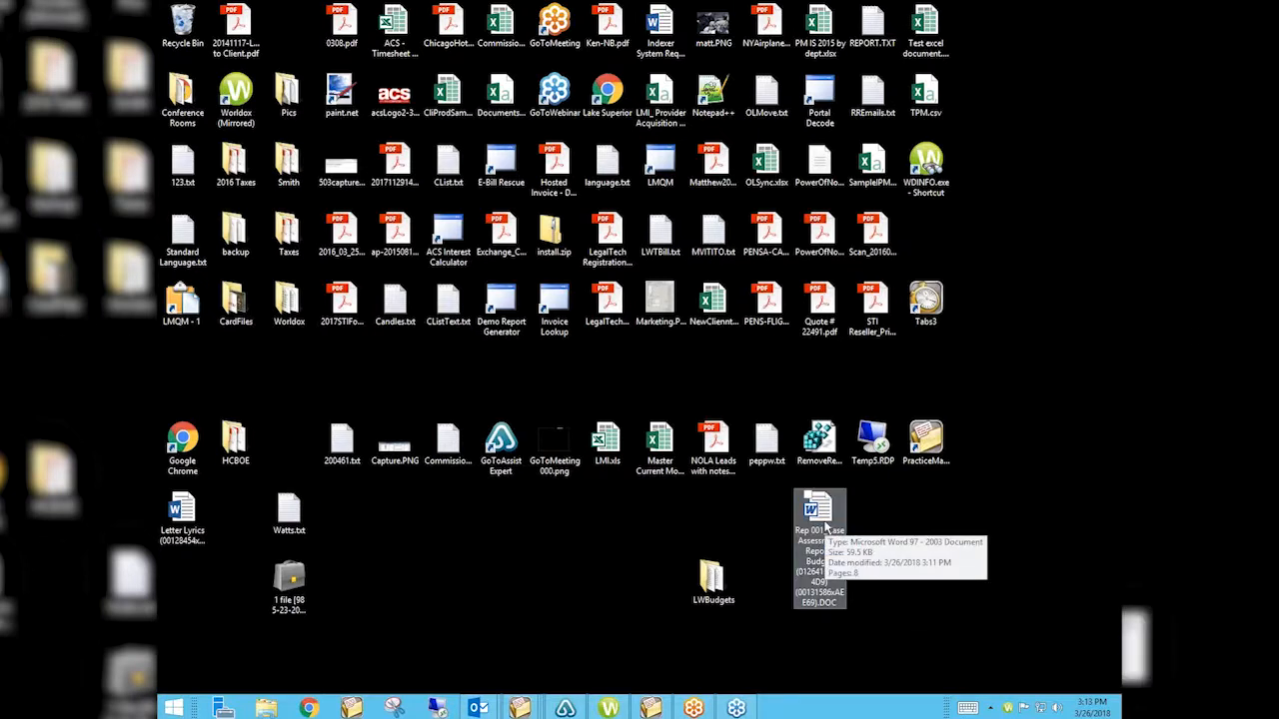
right_click(1007, 710)
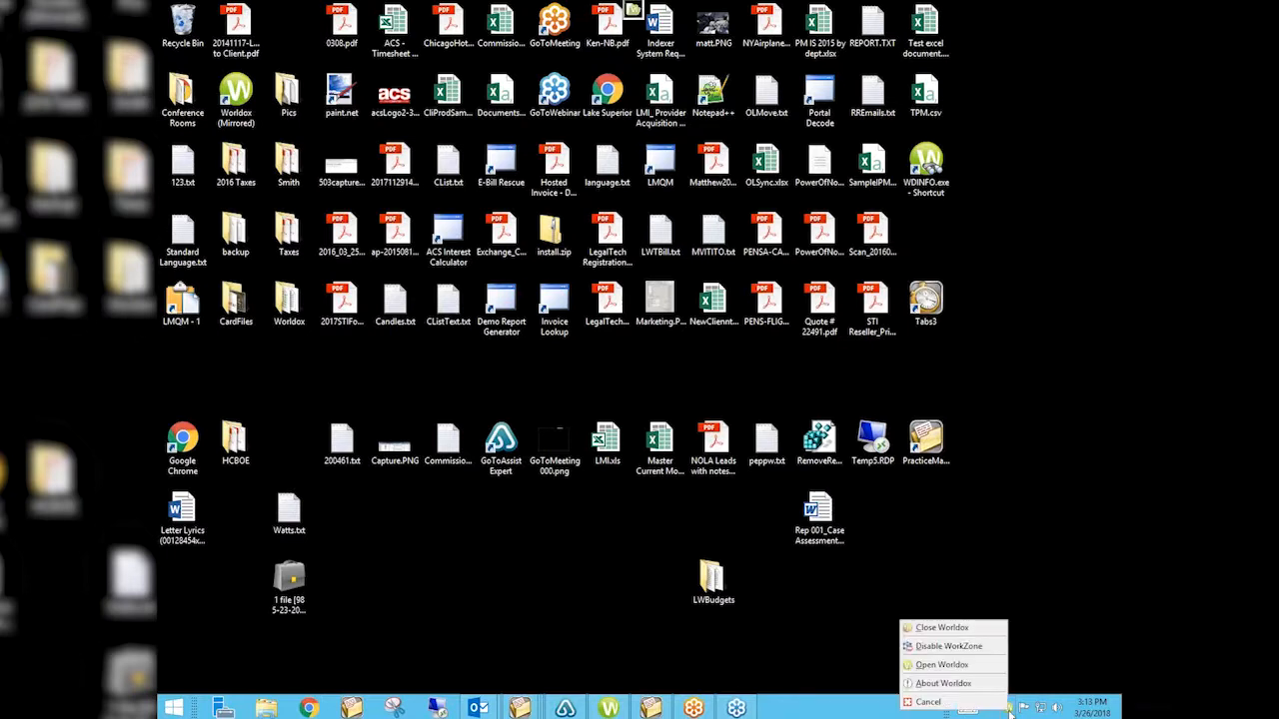
click(1069, 520)
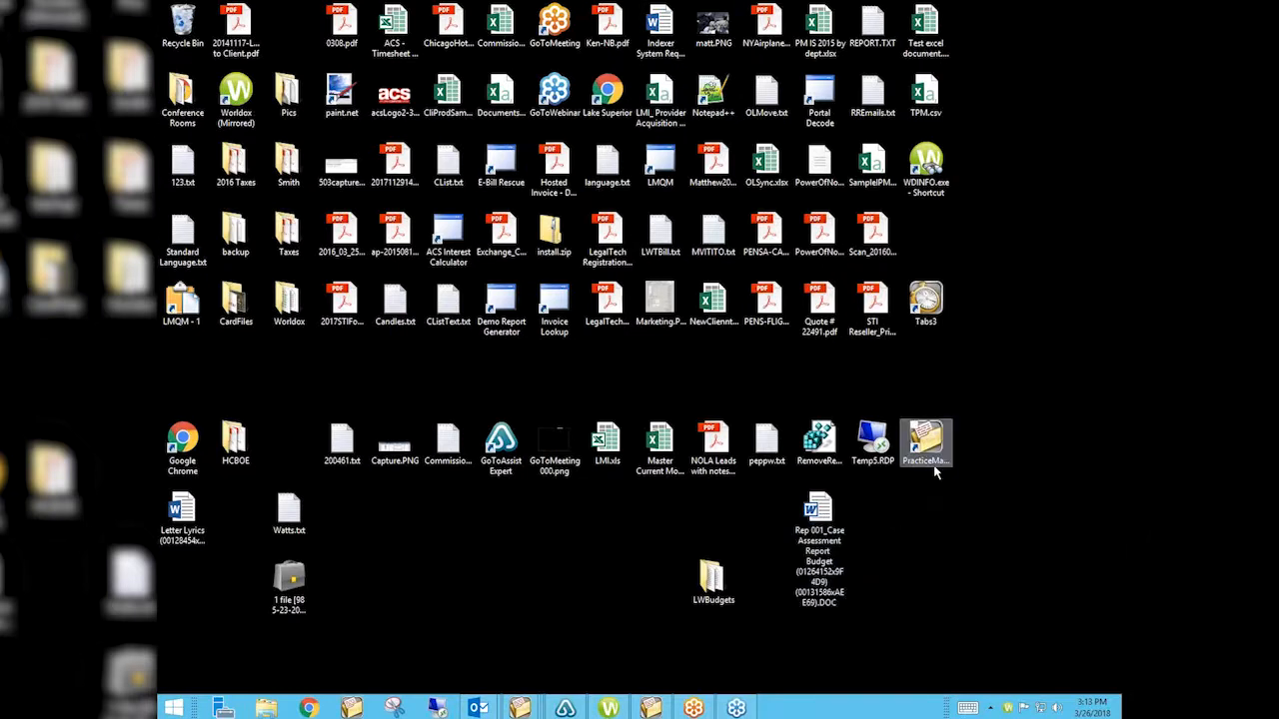
drag(814, 524, 634, 10)
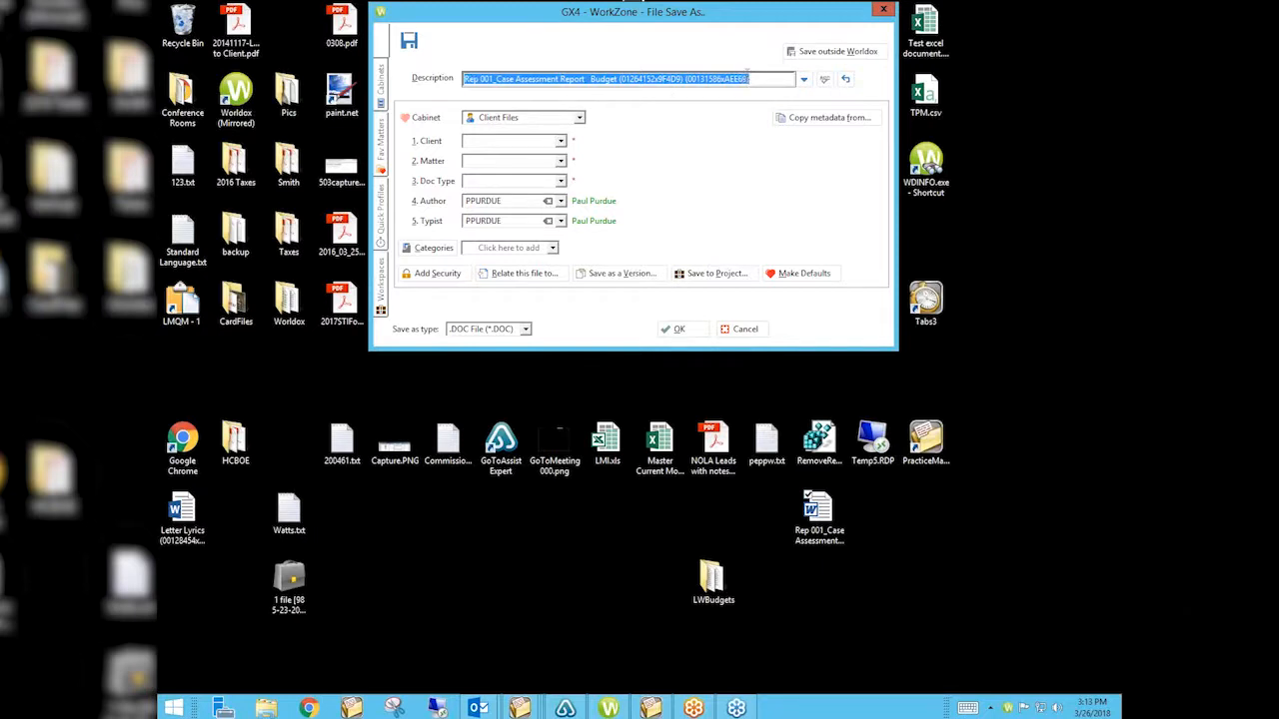
Check the description's trailing ID numbers, then choose to save the report as a version of another document.
drag(764, 78, 618, 79)
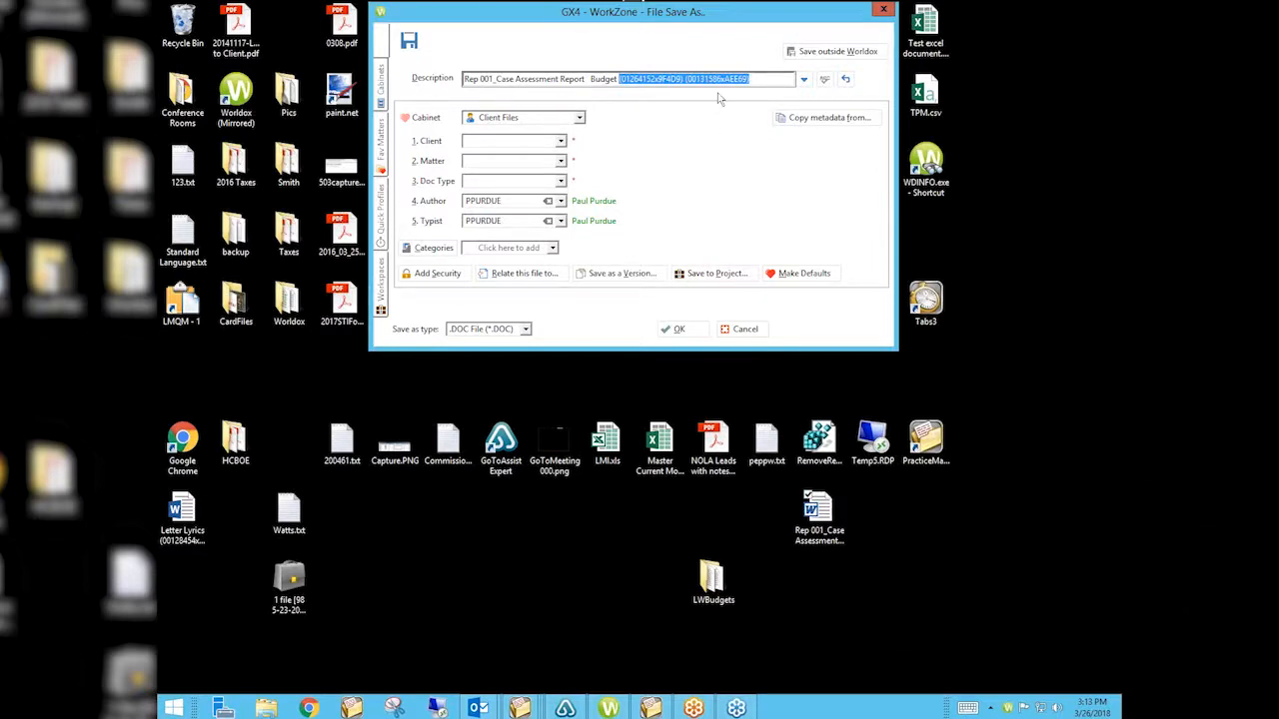
click(604, 77)
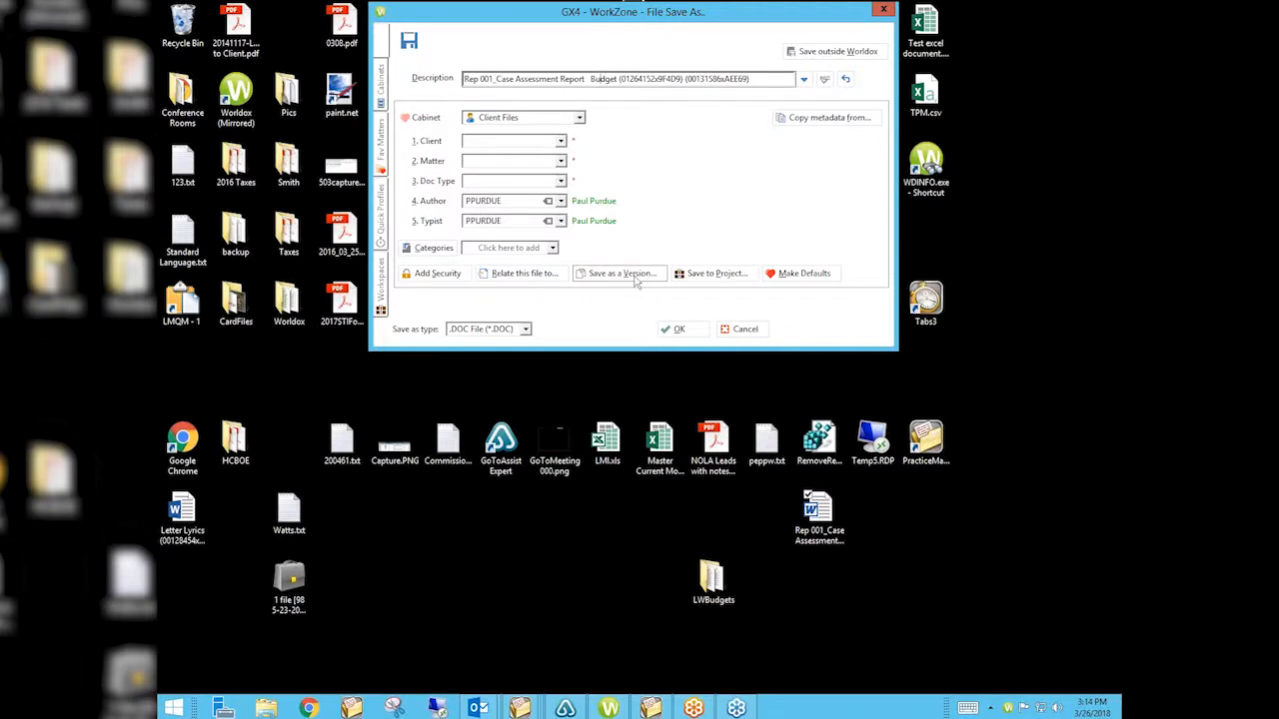
click(634, 278)
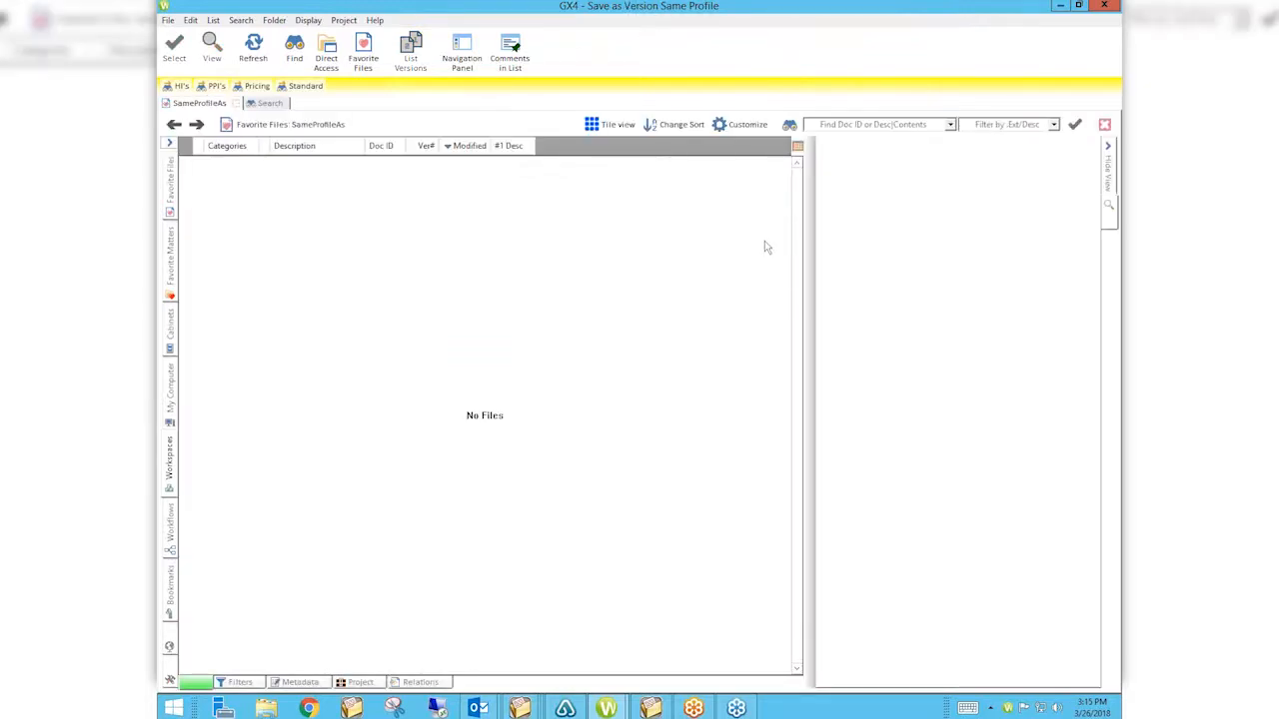
Show all favourite files, filter to *.DOC, and pick Rep 001 Case Assessment Report (00131586.doc) as the original.
click(363, 50)
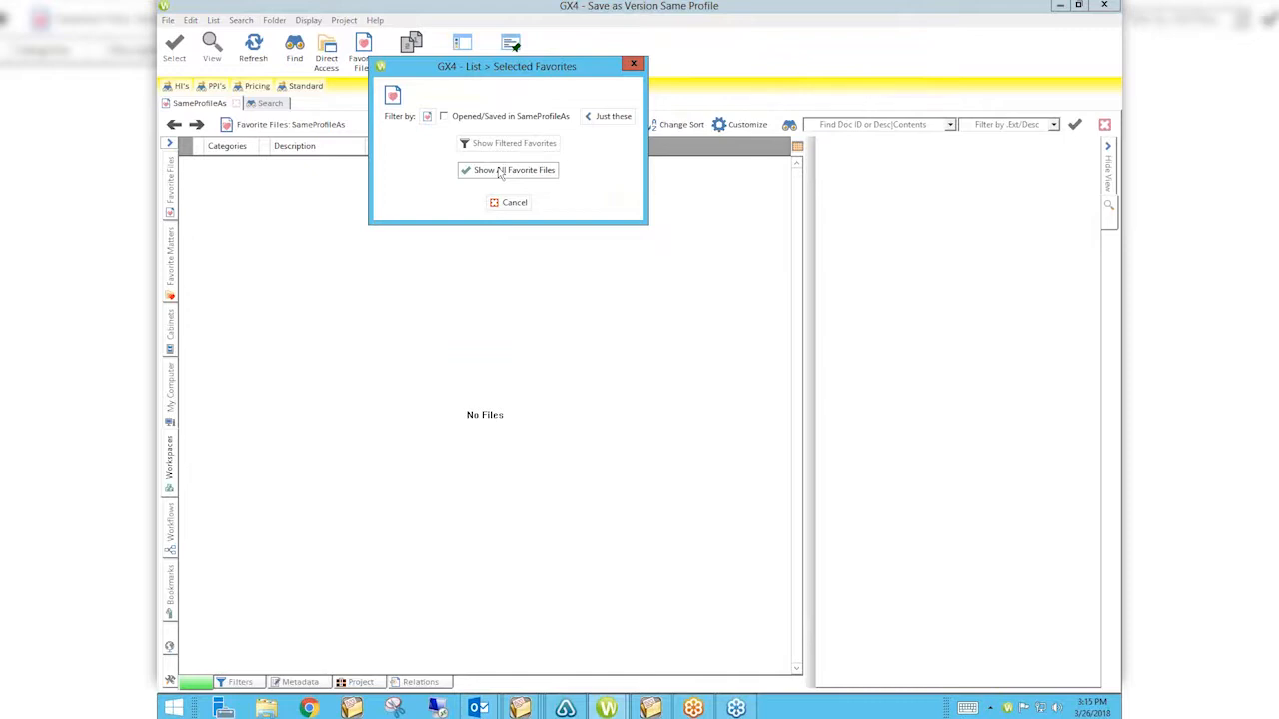
click(500, 170)
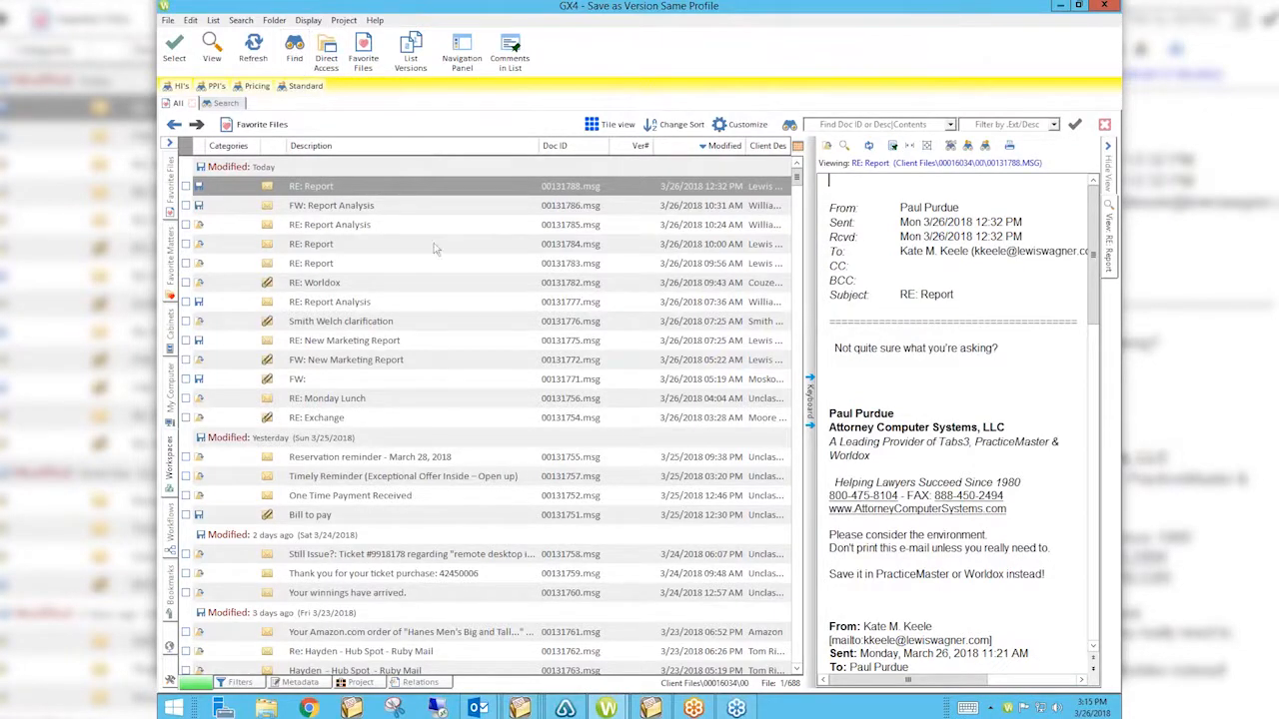
click(1053, 124)
click(1021, 154)
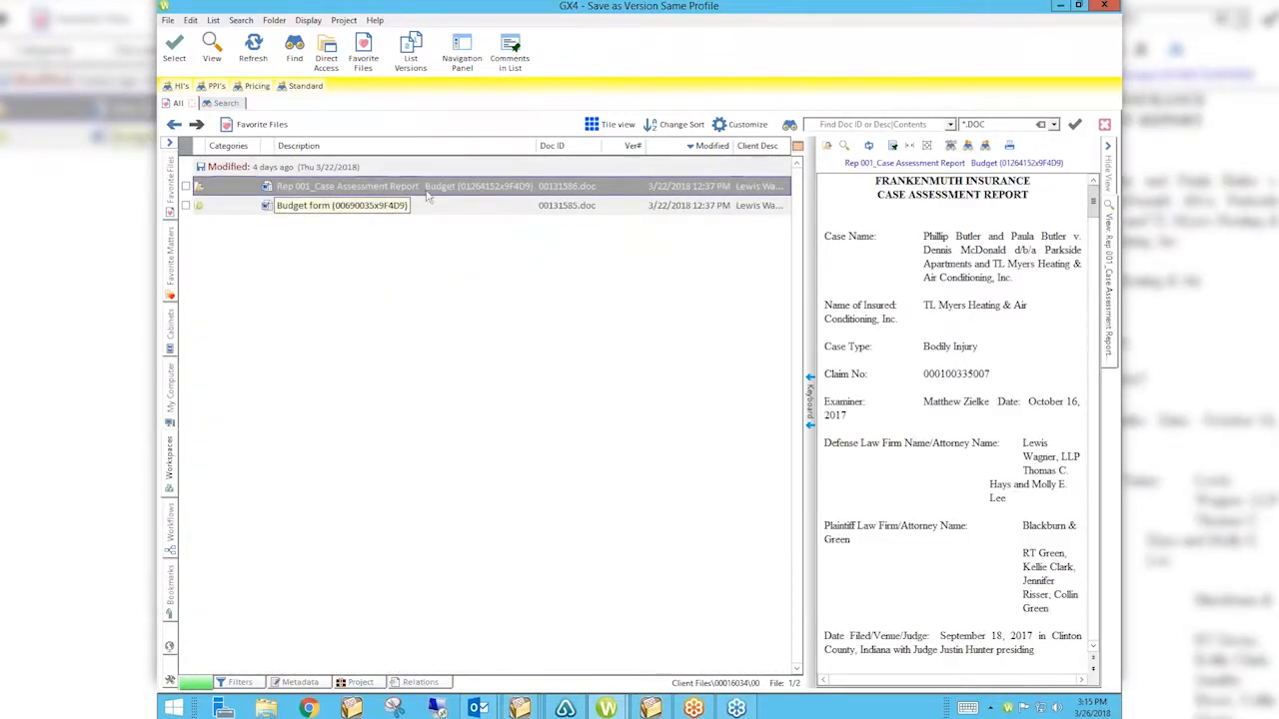
double_click(431, 192)
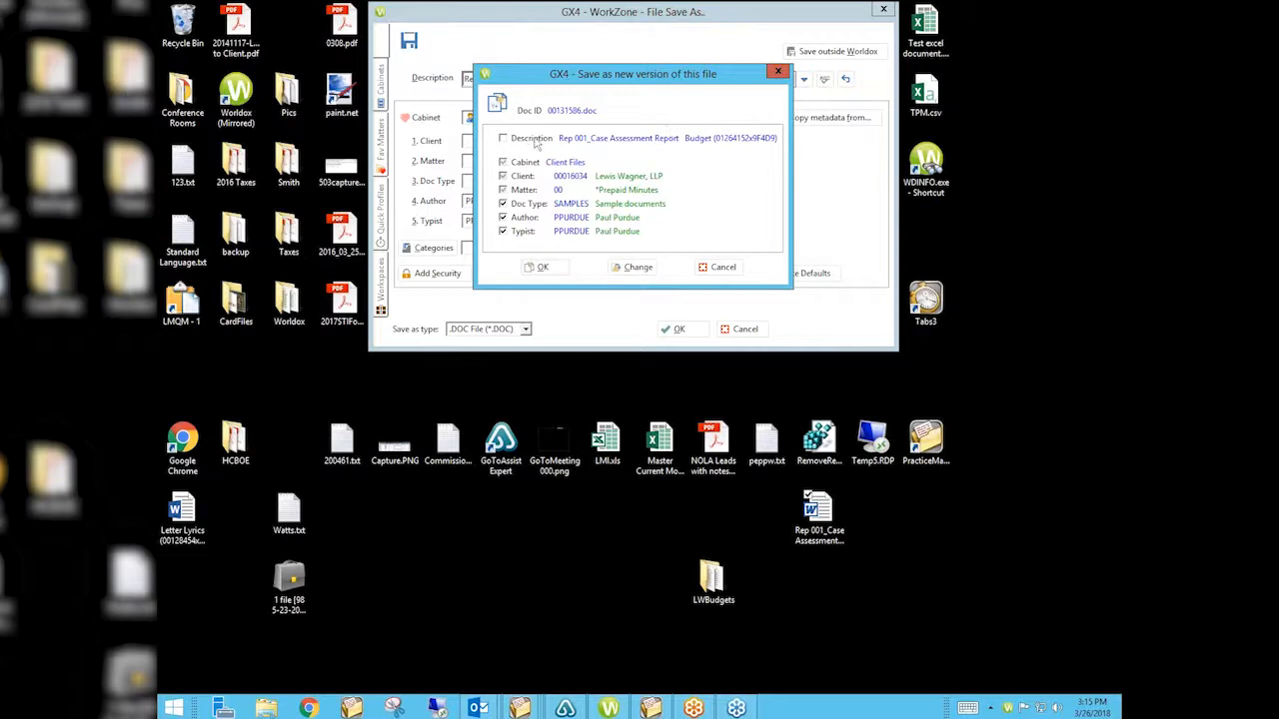
Also inherit the original's description, confirm the new version, and review then cancel the version details.
click(536, 142)
click(545, 267)
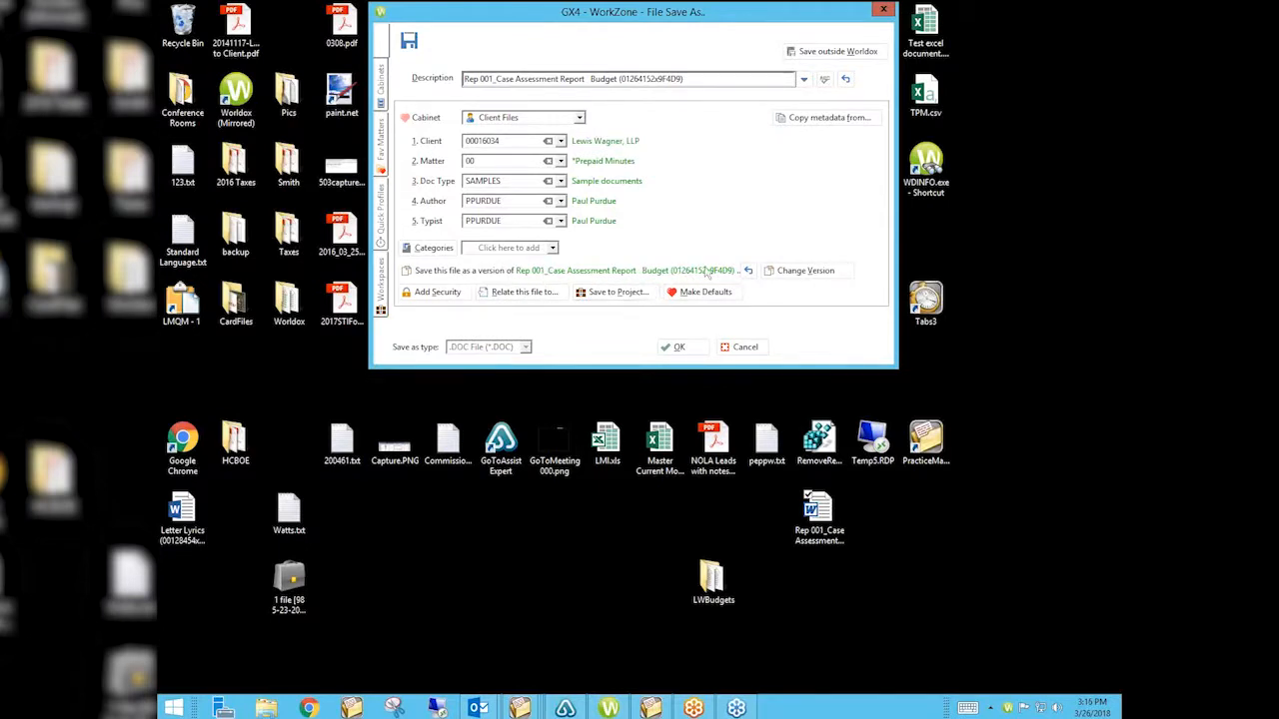
click(833, 277)
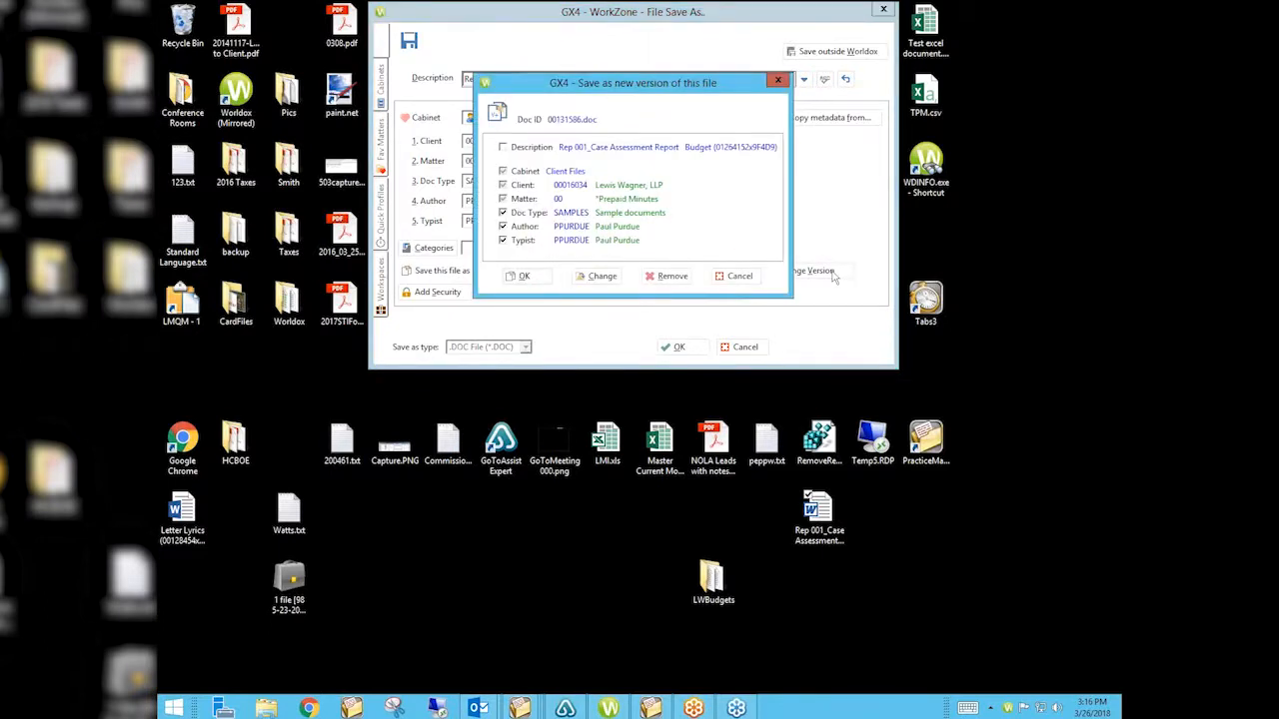
click(738, 277)
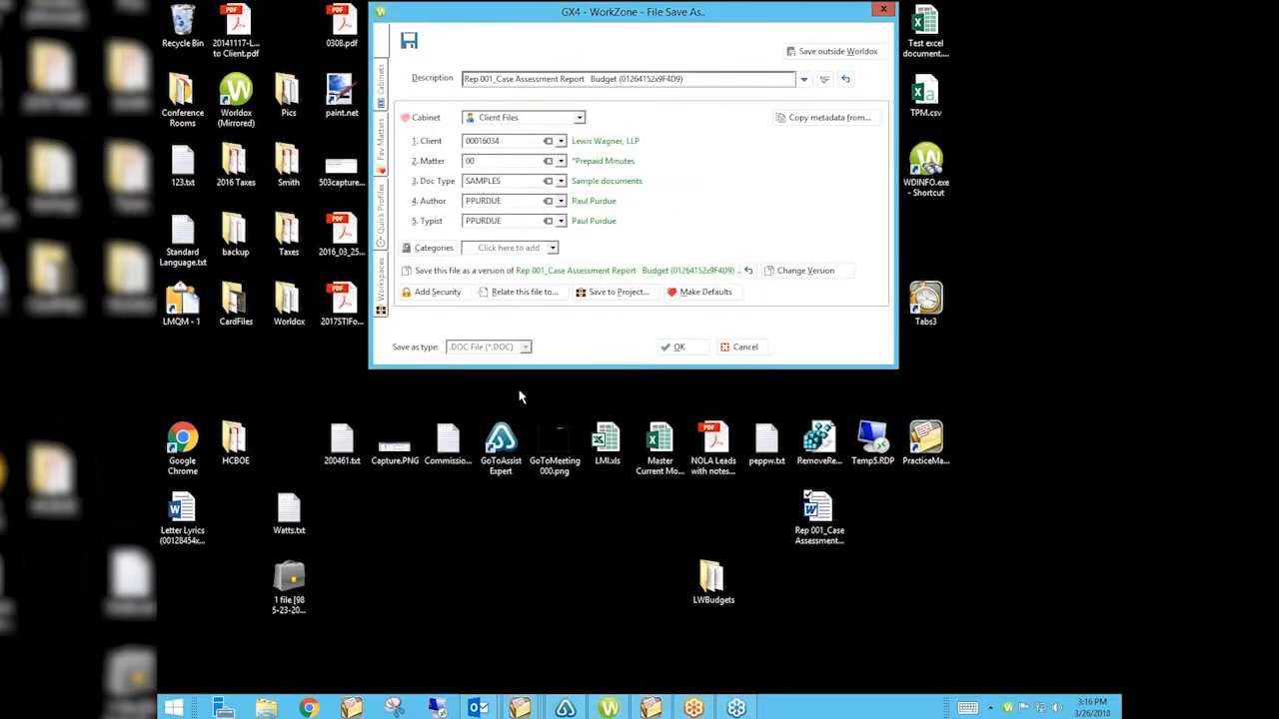
Cancel the pending version save and bring the desktop Rep 001 document into WorkZone again.
click(746, 347)
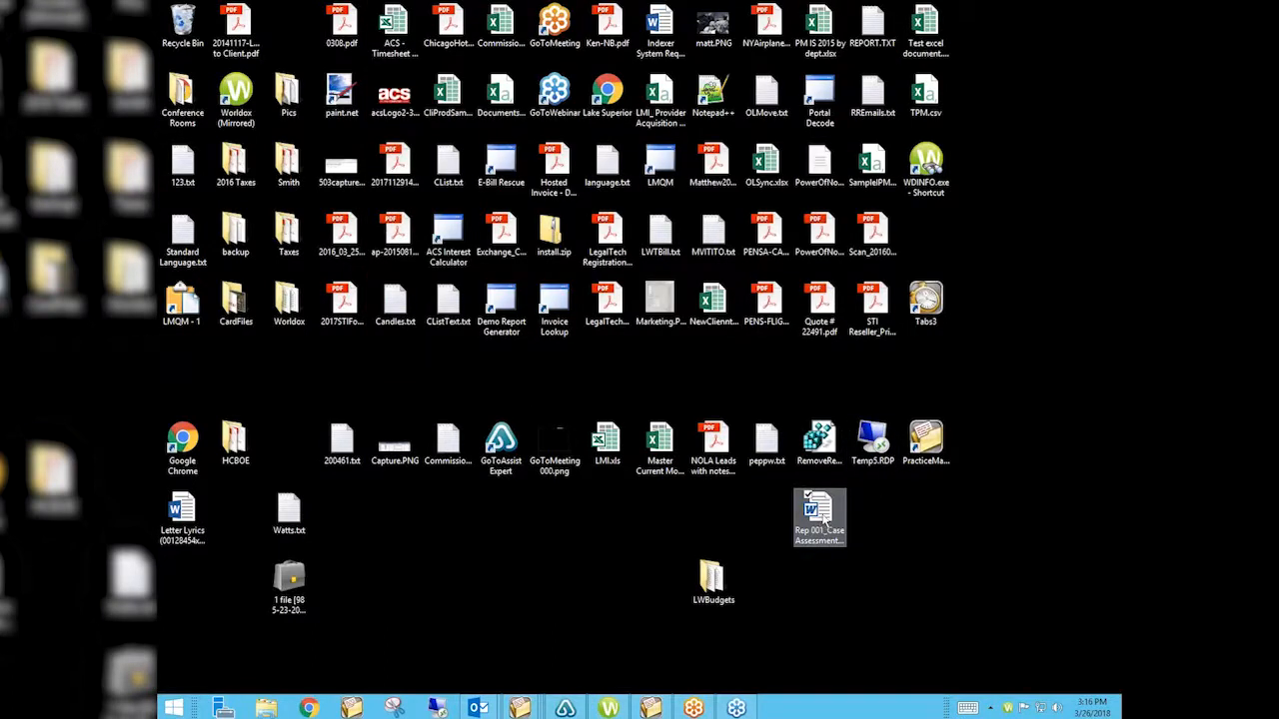
drag(821, 512, 645, 17)
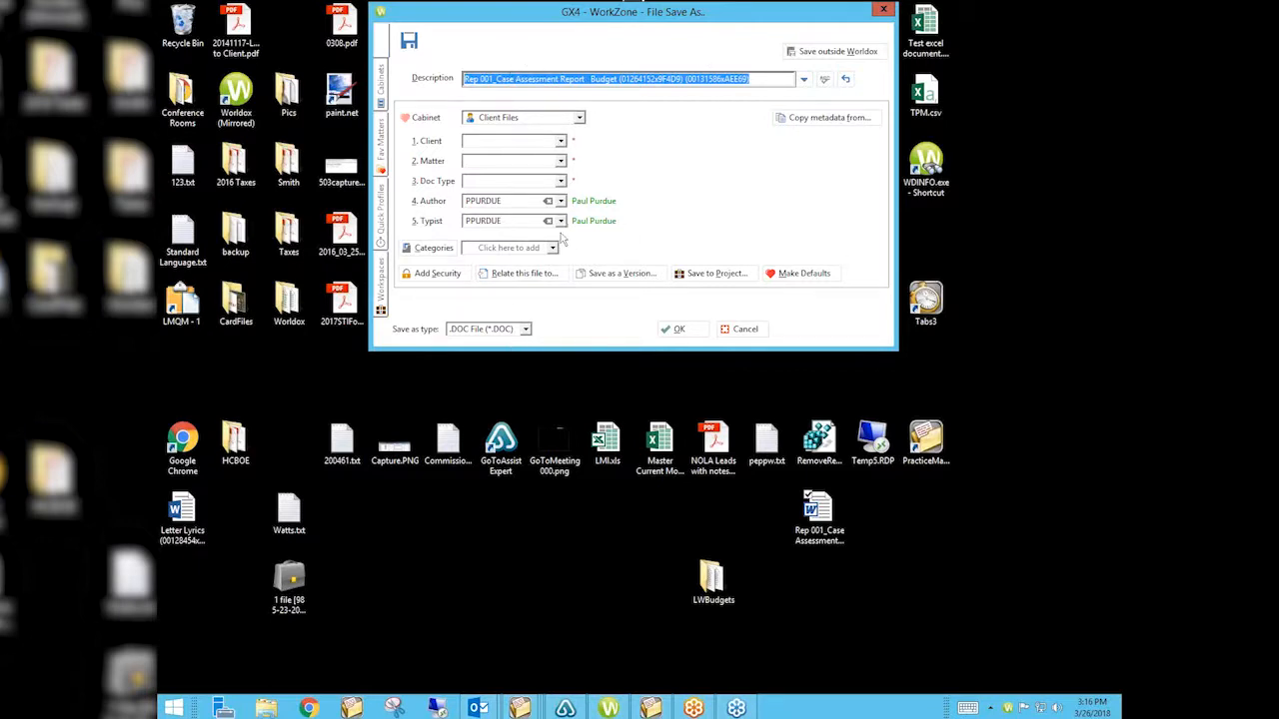
Make the desktop file a new version of Rep 001 Case Assessment Report, accepting its SAMPLES profile.
click(619, 276)
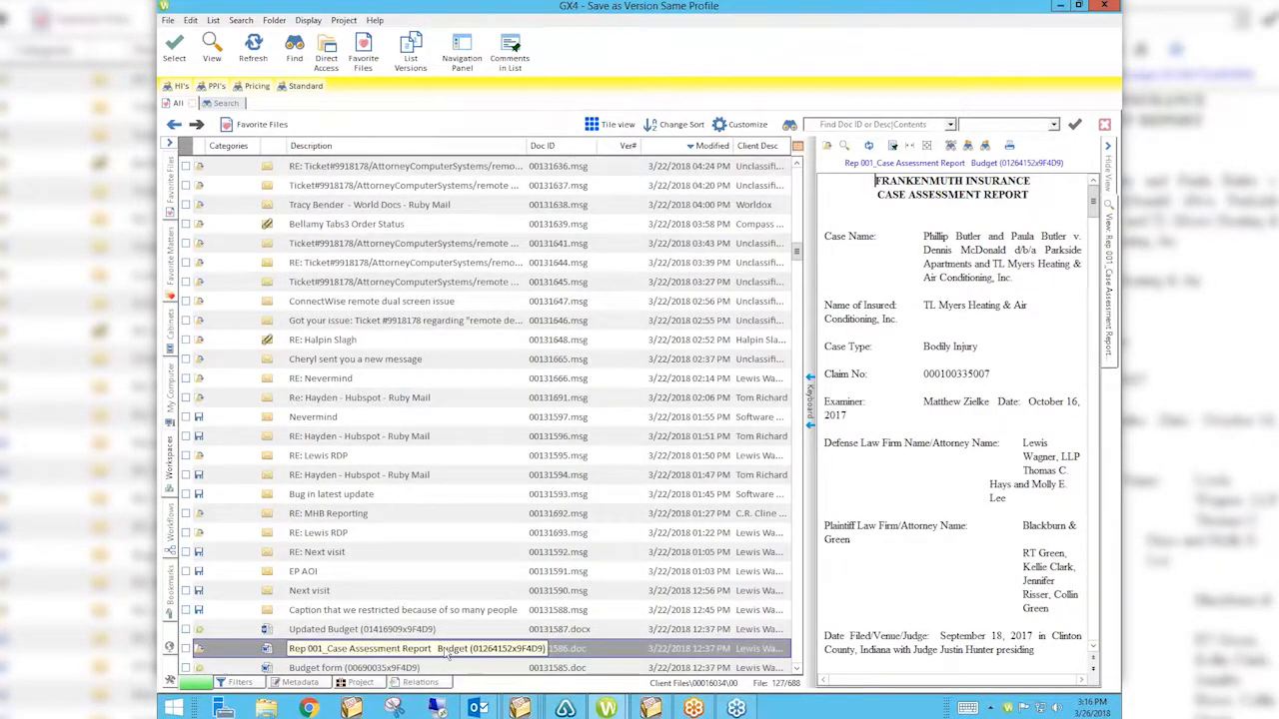
right_click(478, 708)
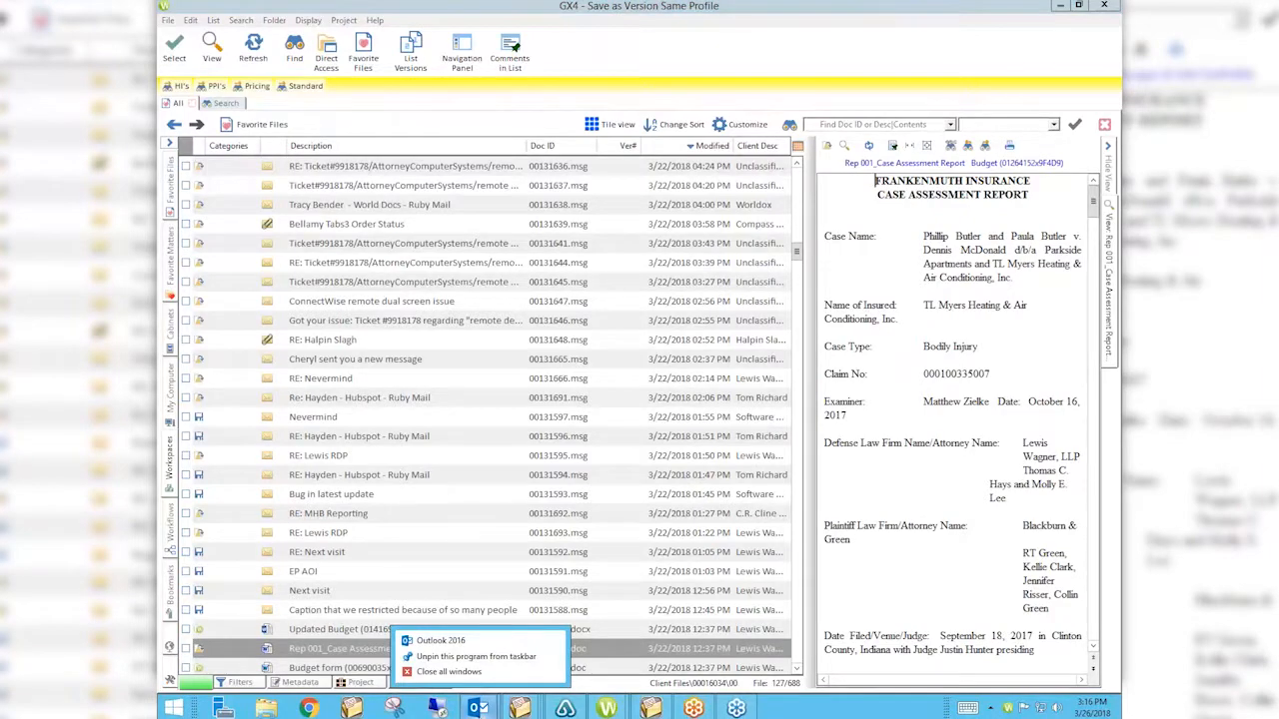
double_click(329, 649)
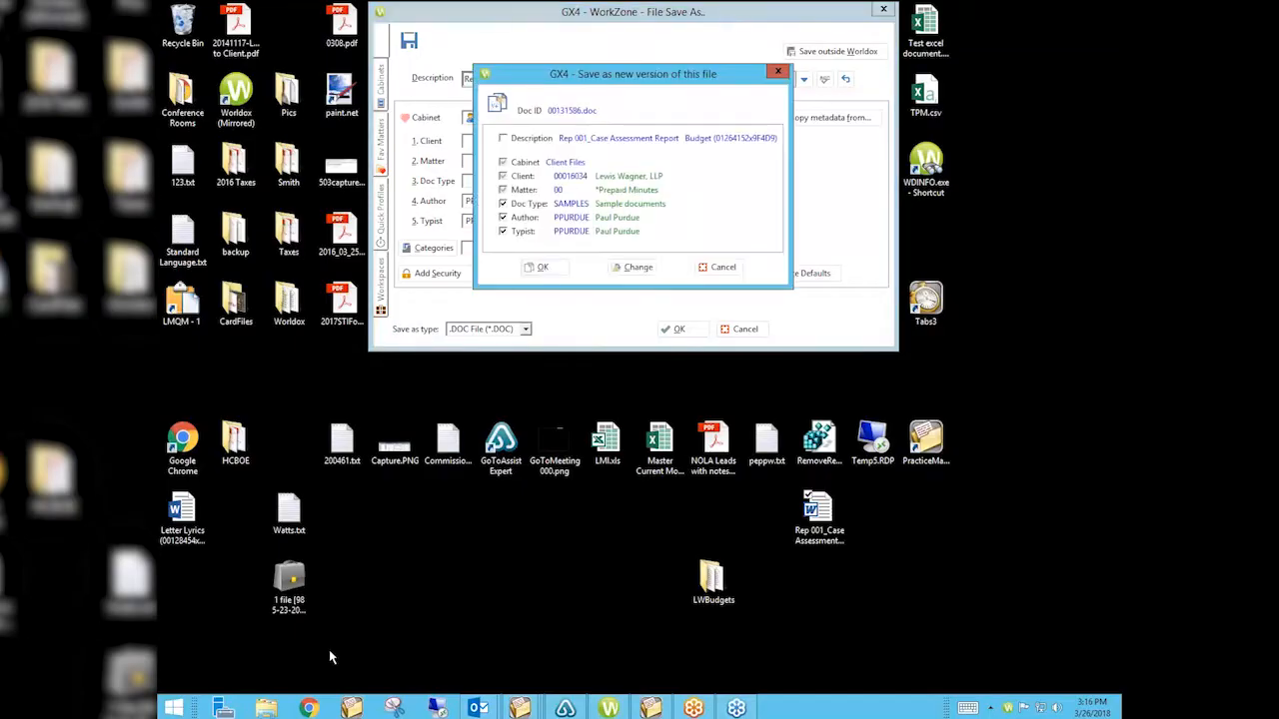
click(543, 268)
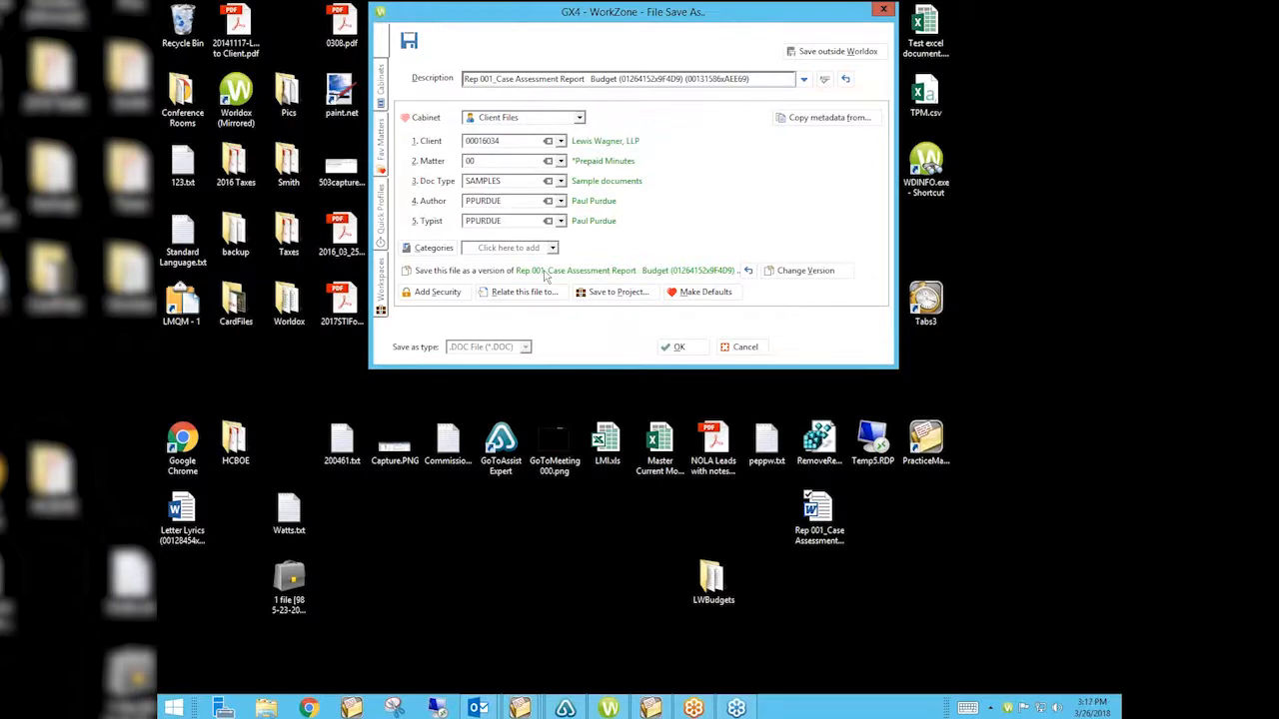
Cancel the desktop save and drag the Rep 001 attachment from the Outlook email into WorkZone.
click(740, 348)
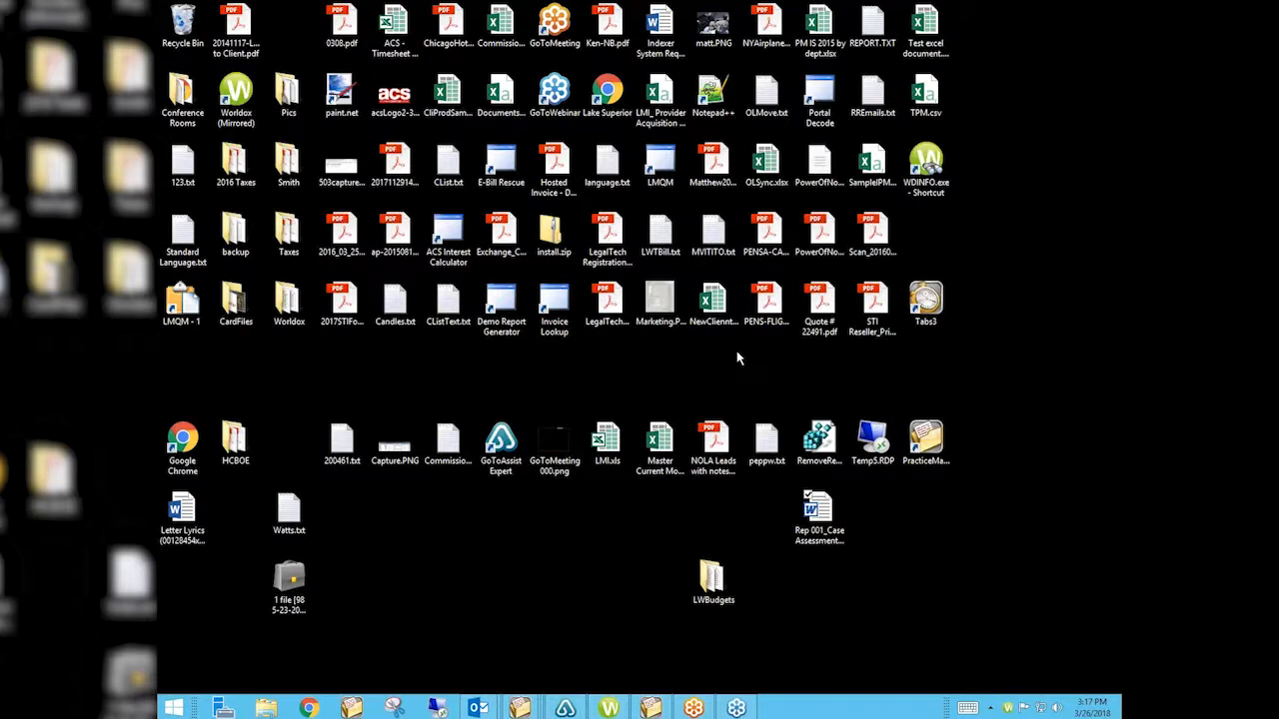
mouse_move(479, 708)
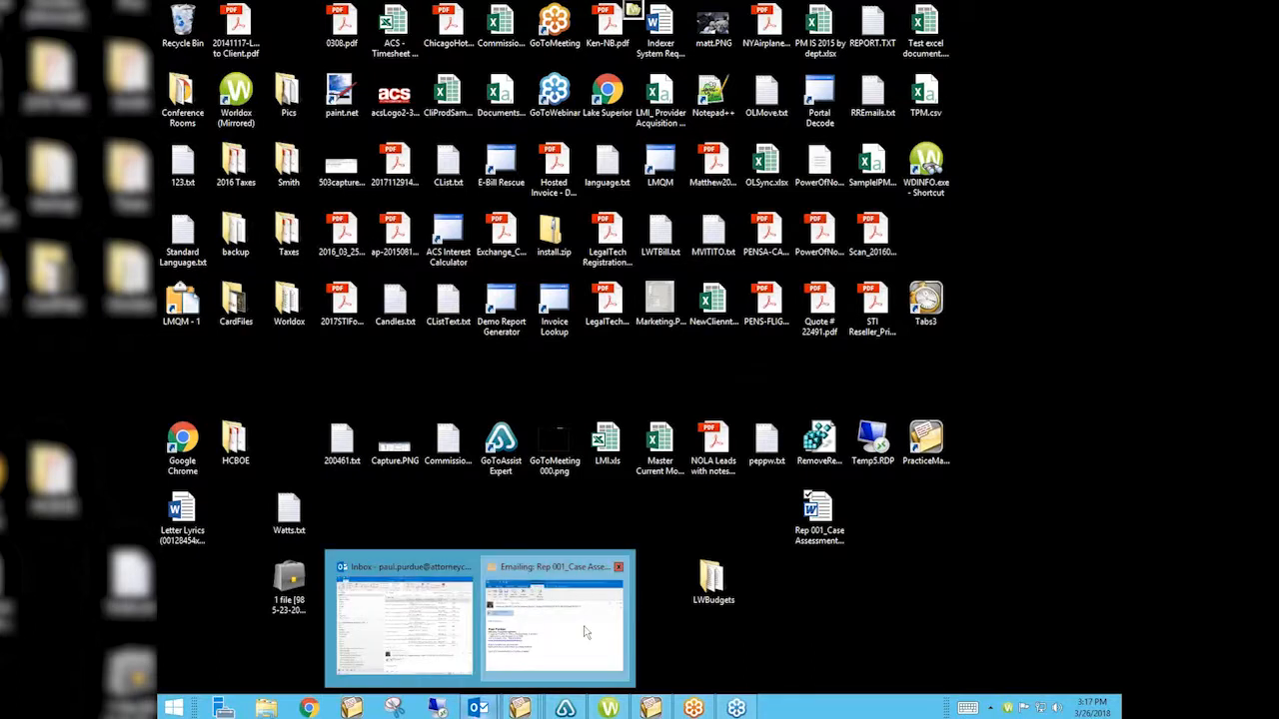
click(588, 629)
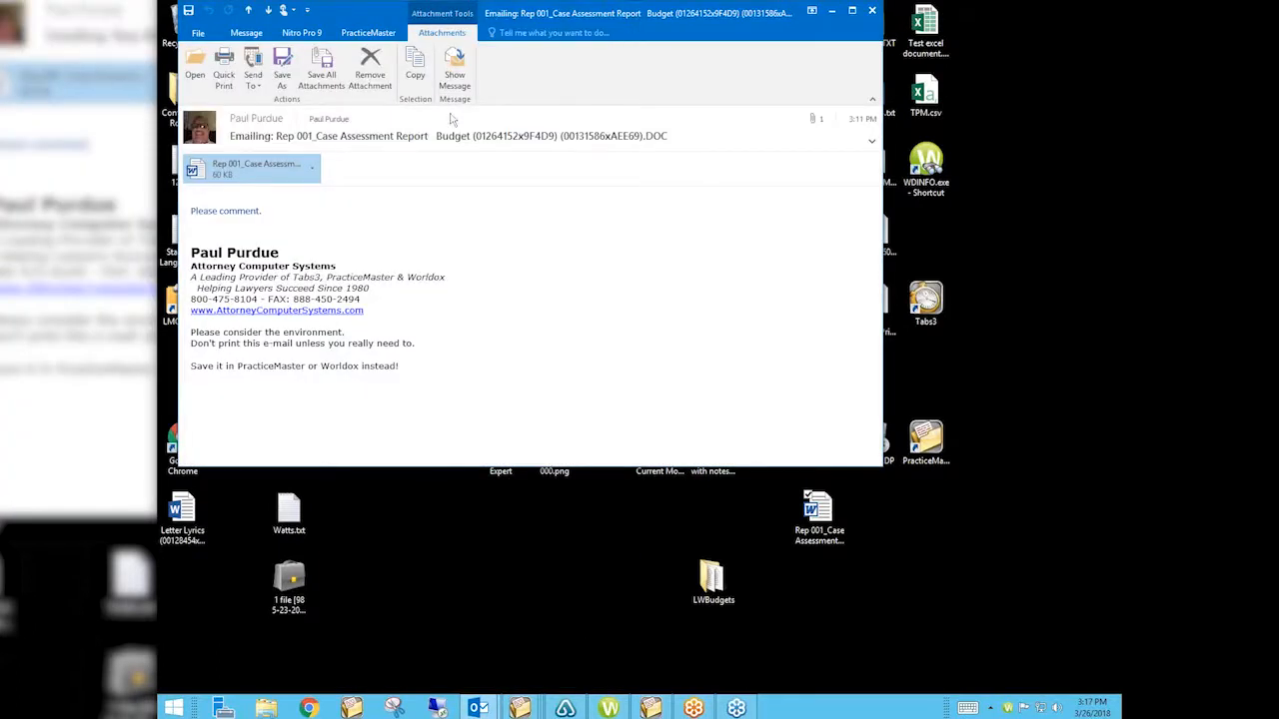
drag(271, 171, 630, 8)
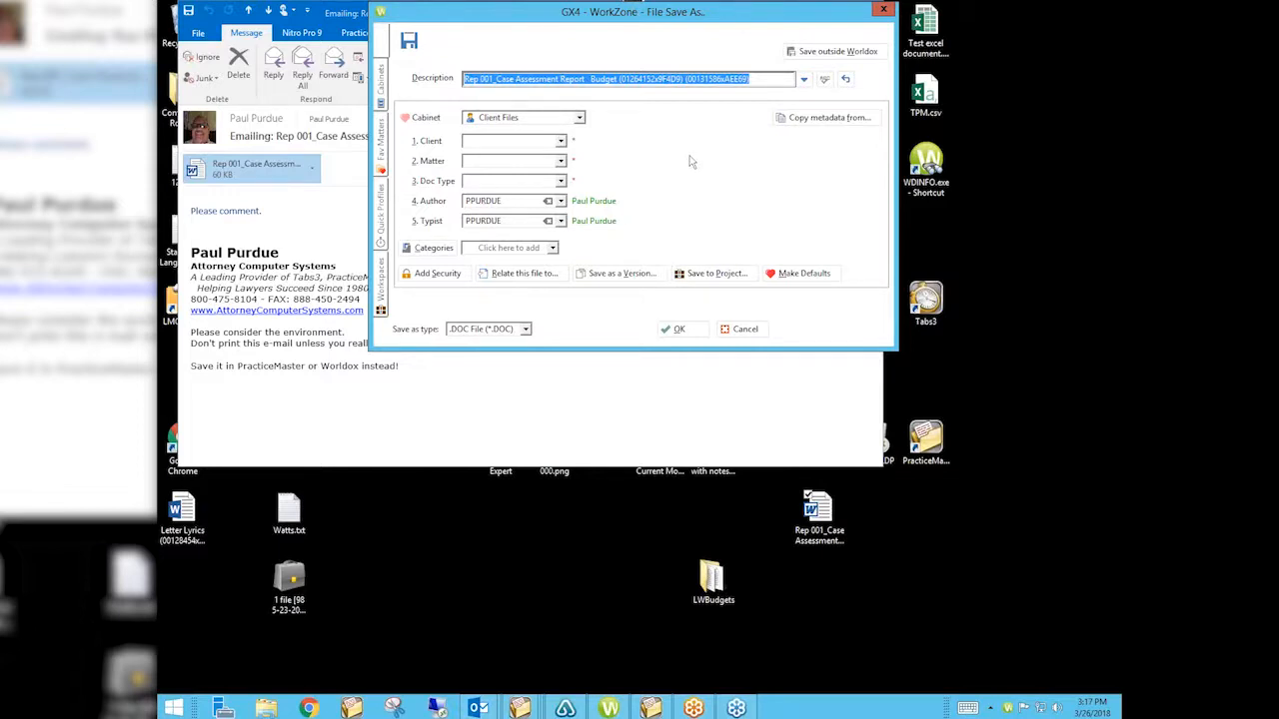
Save the attachment as a new version of Rep 001 Case Assessment Report with the original's profile.
click(634, 276)
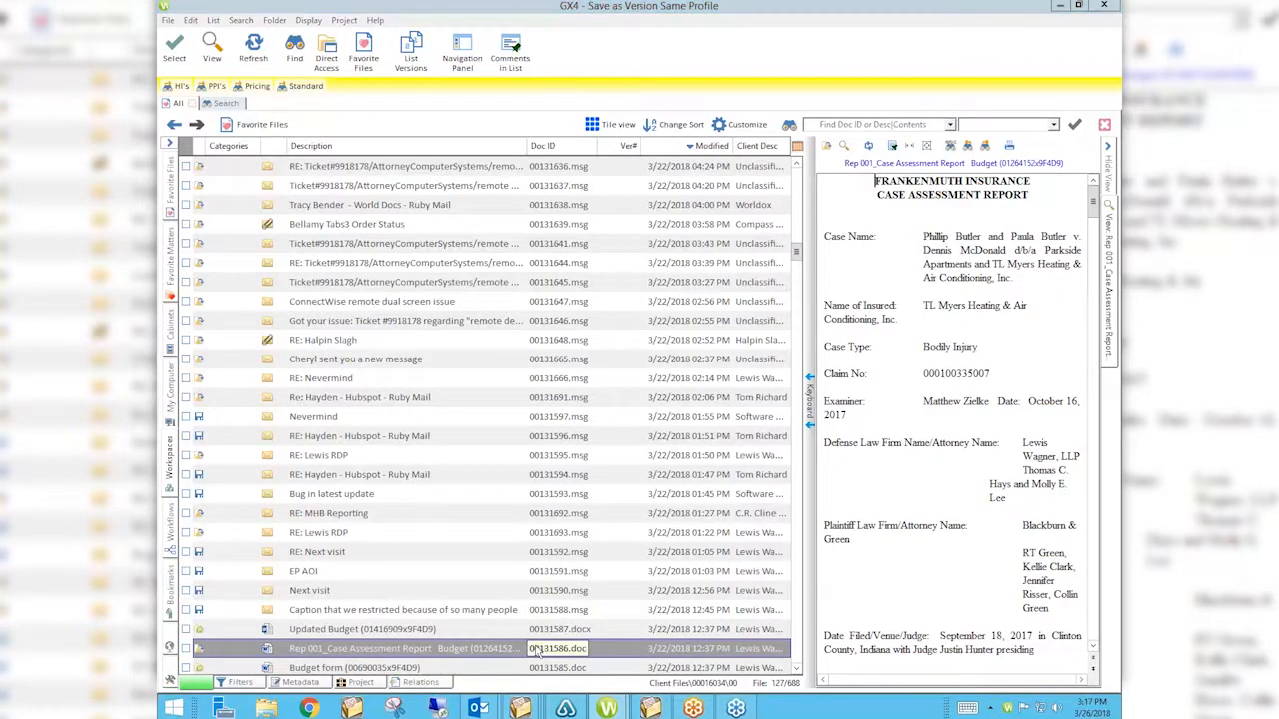
double_click(537, 652)
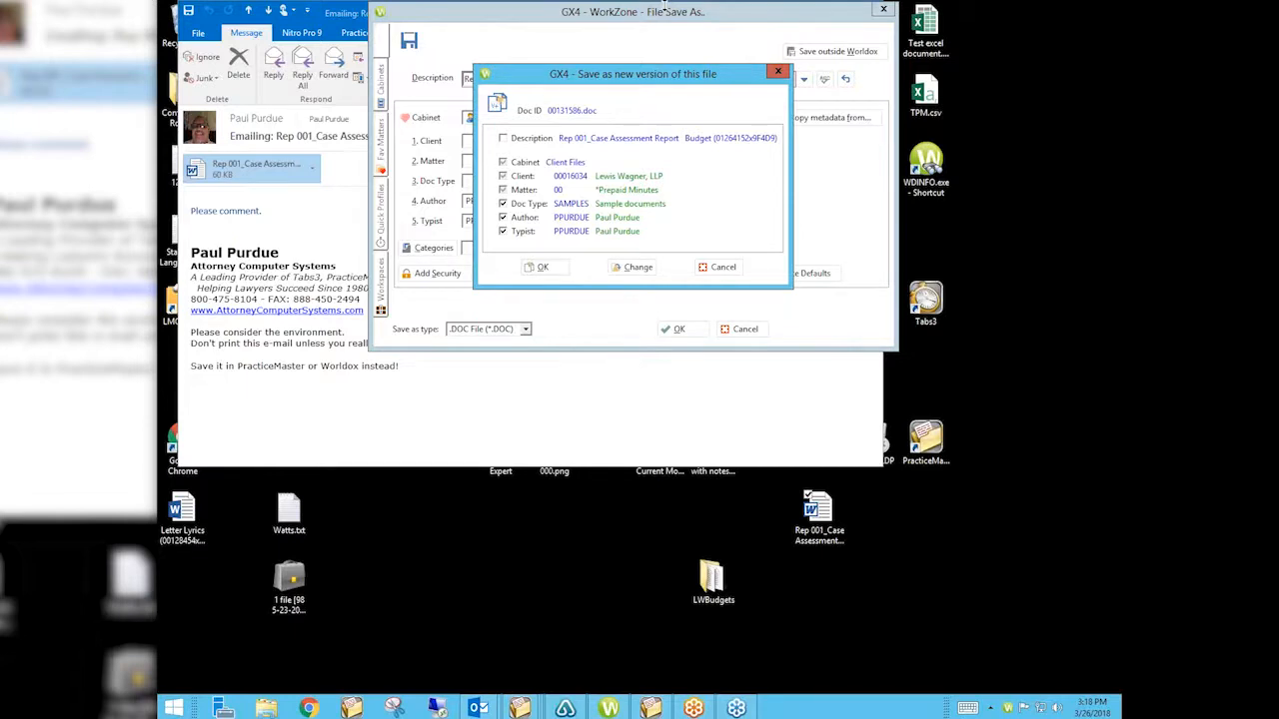
click(720, 268)
click(746, 330)
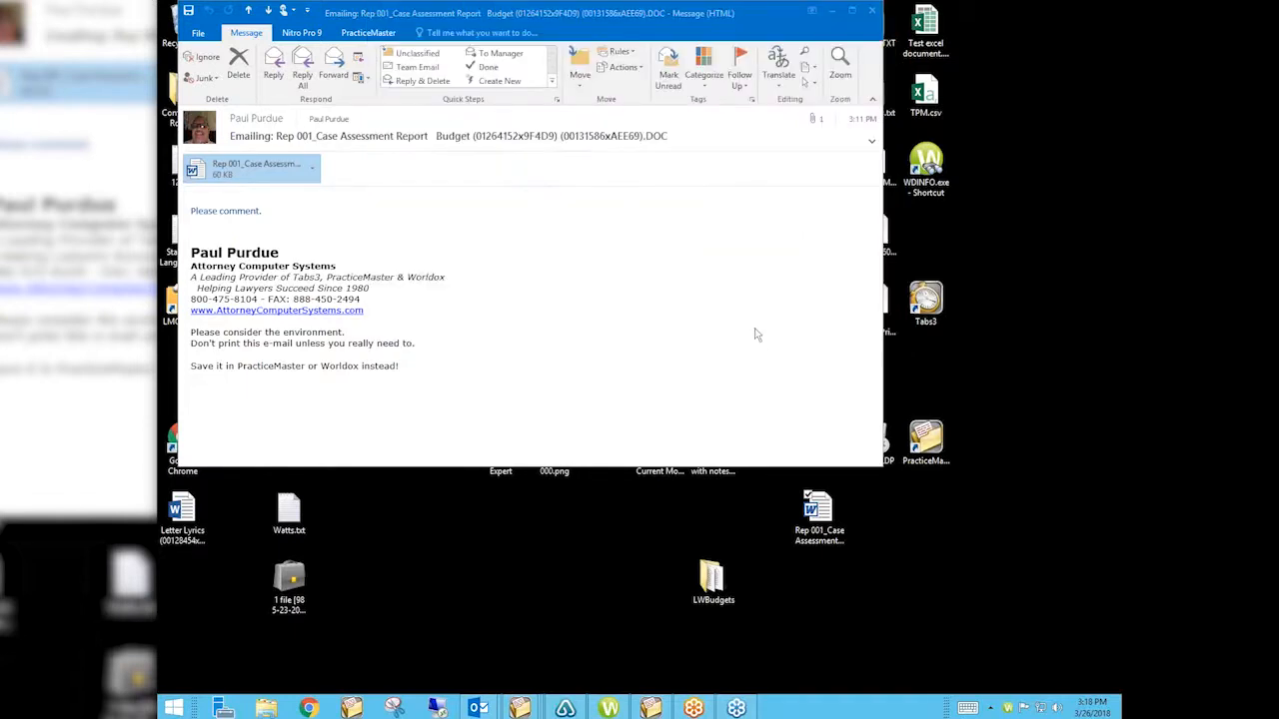
Open Chrome and load attorneycomputersystems.com from the 'att' address suggestions.
click(308, 709)
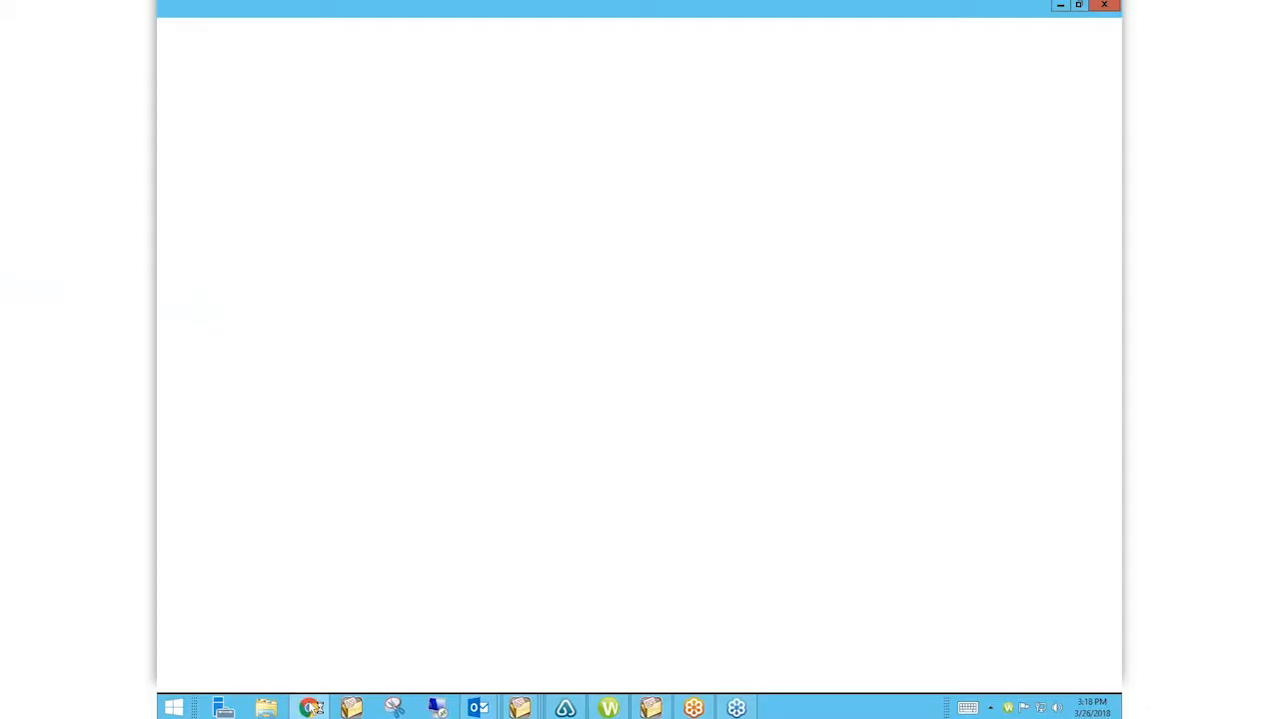
text(att)
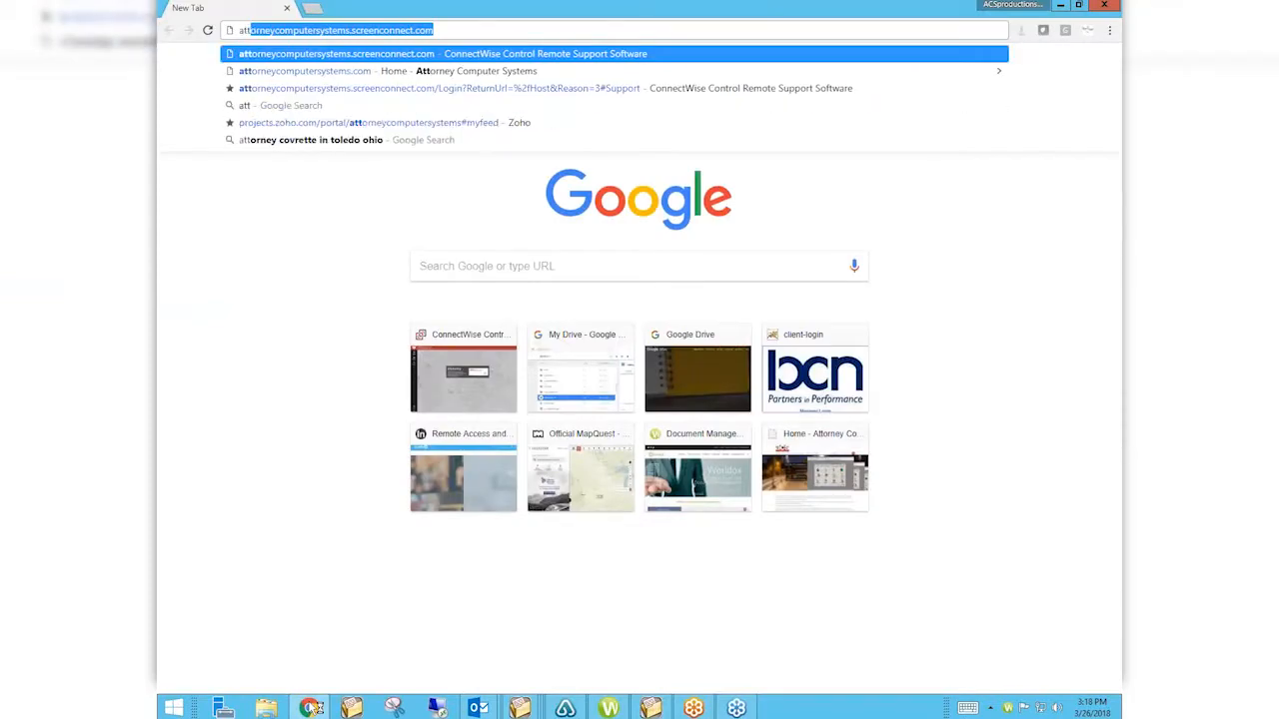
key(Down)
key(Down)
key(Up)
key(Return)
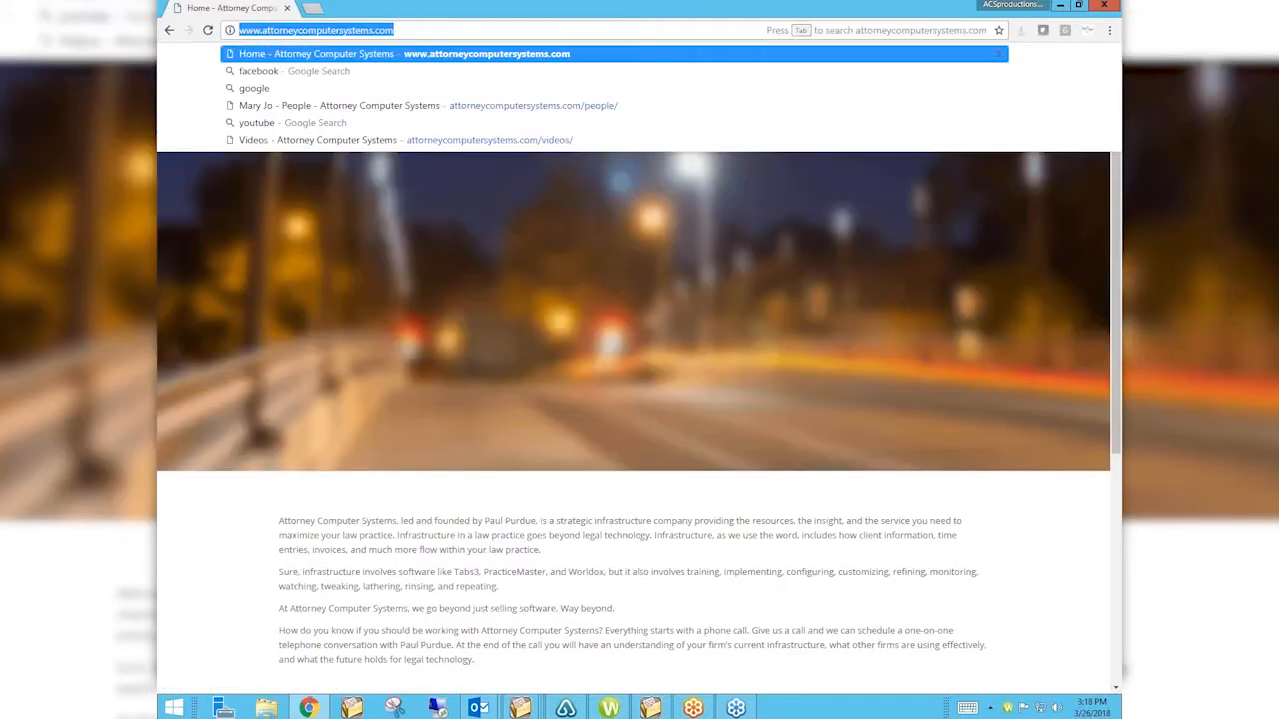
Go to the site's Videos page from the menu.
click(270, 30)
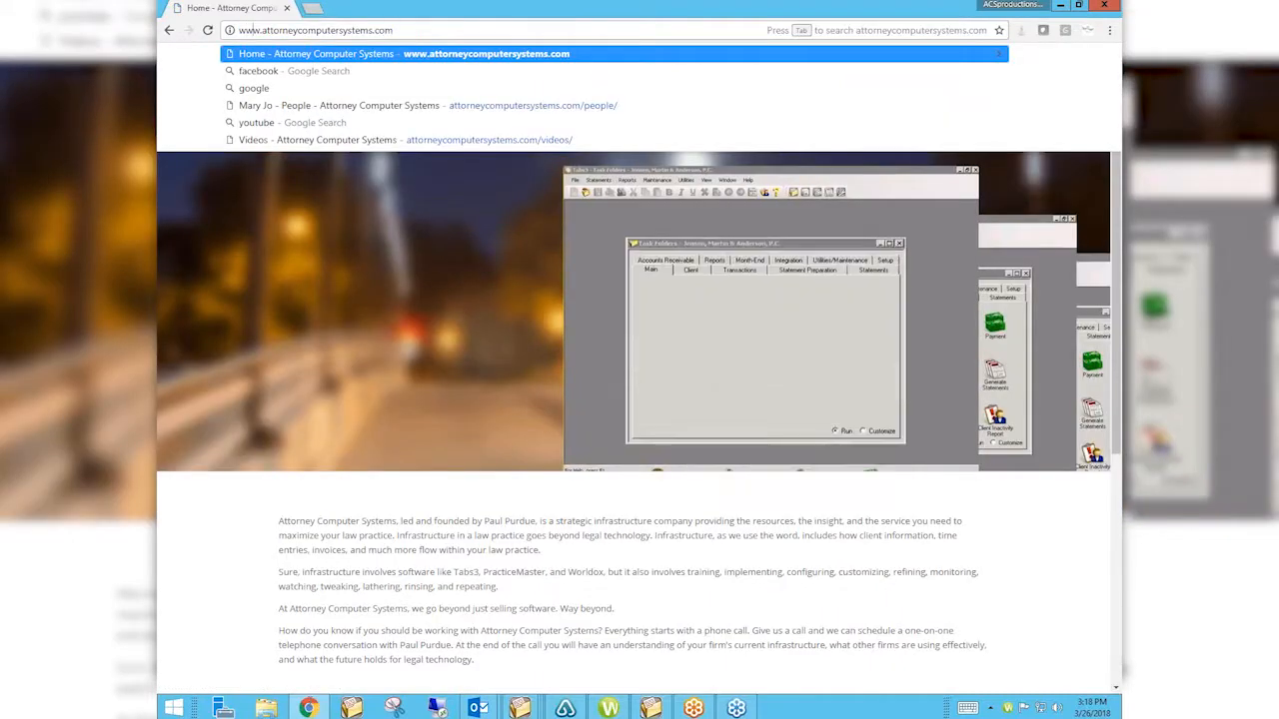
click(371, 30)
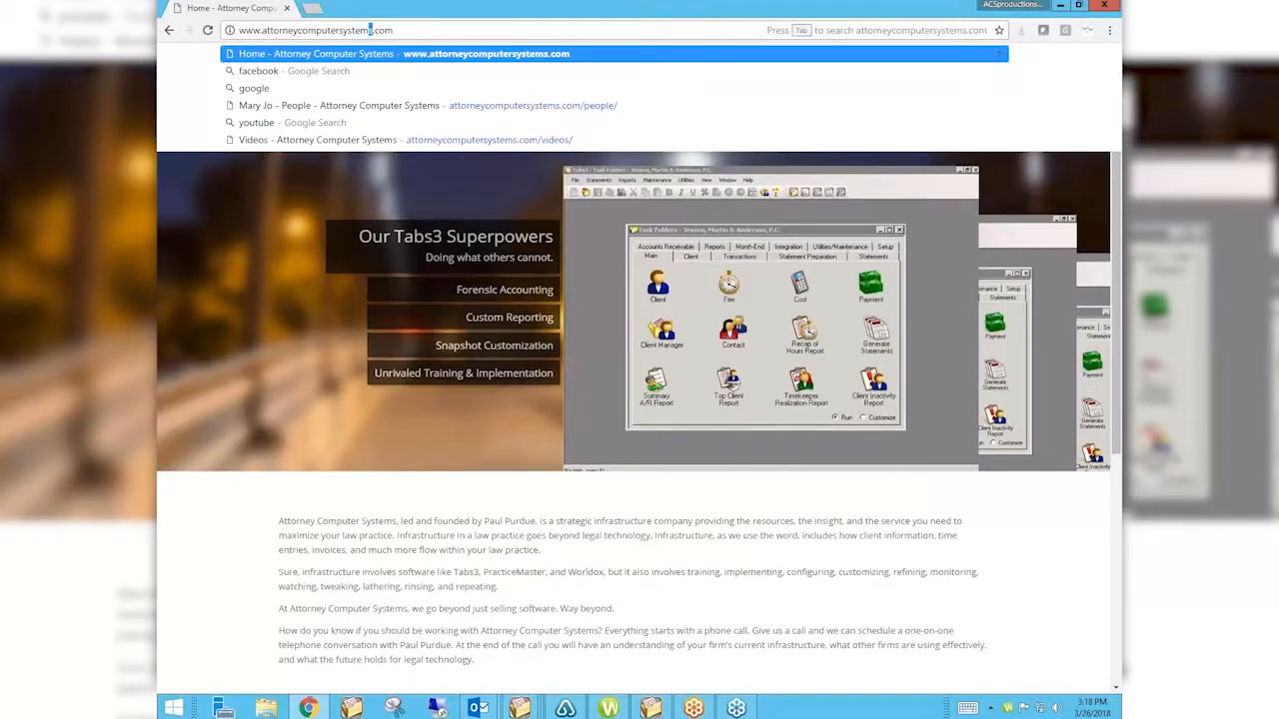
click(217, 573)
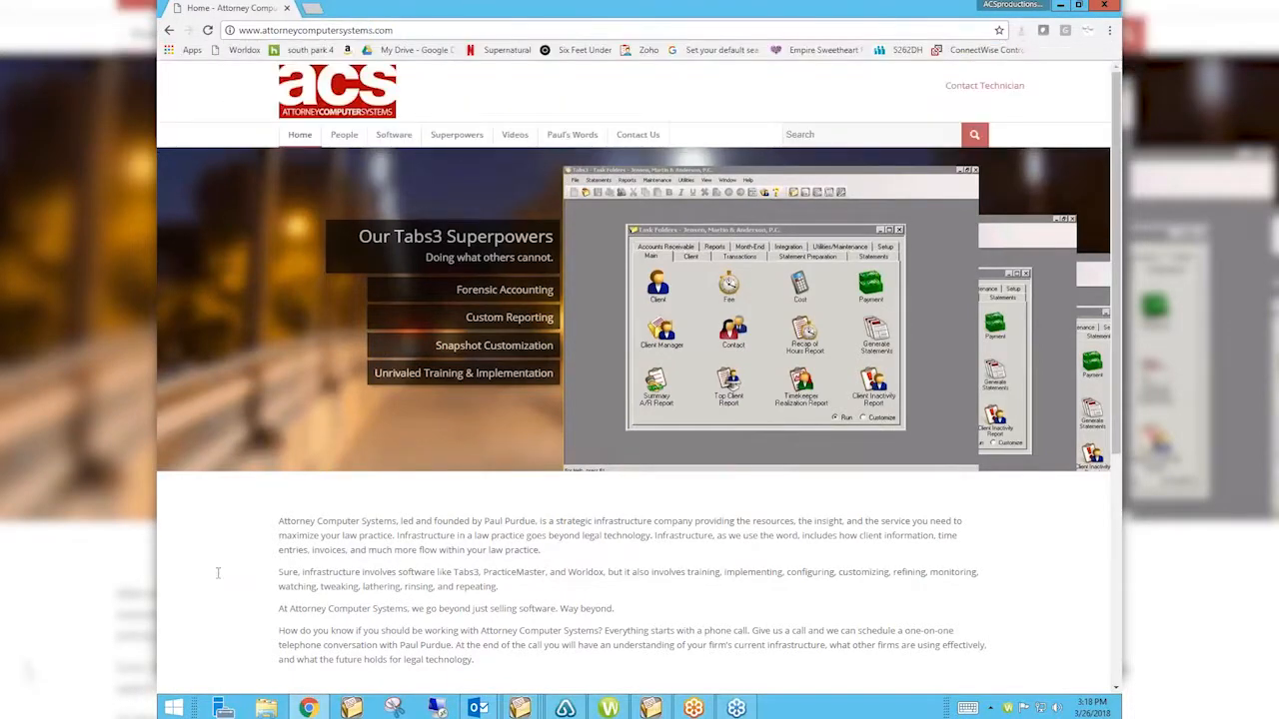
mouse_move(514, 140)
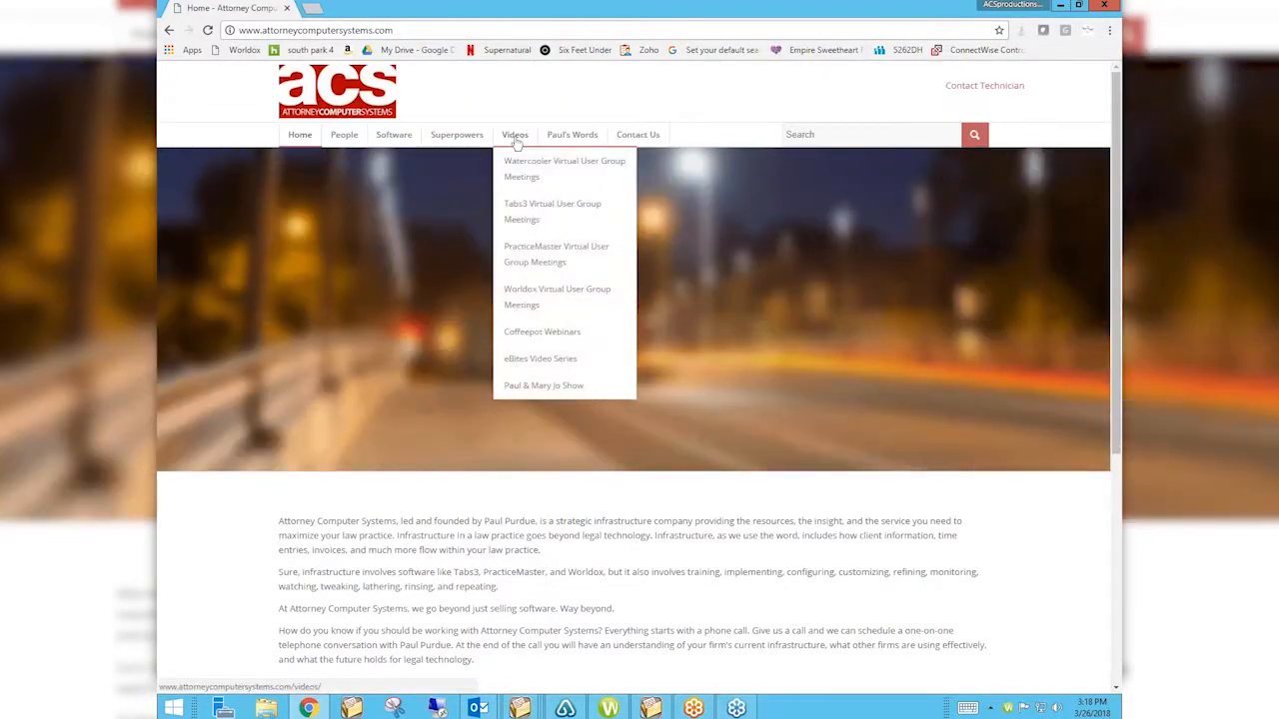
click(515, 136)
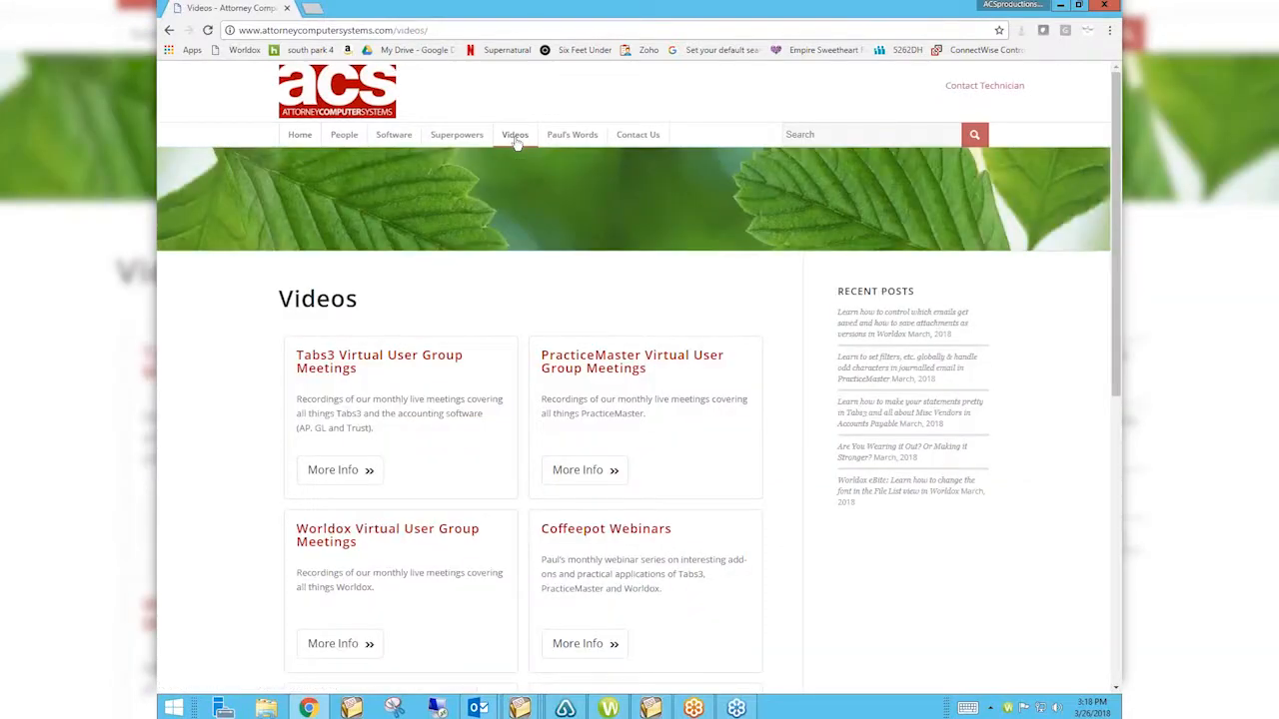
scroll(515, 142, down, 1)
scroll(515, 143, down, 1)
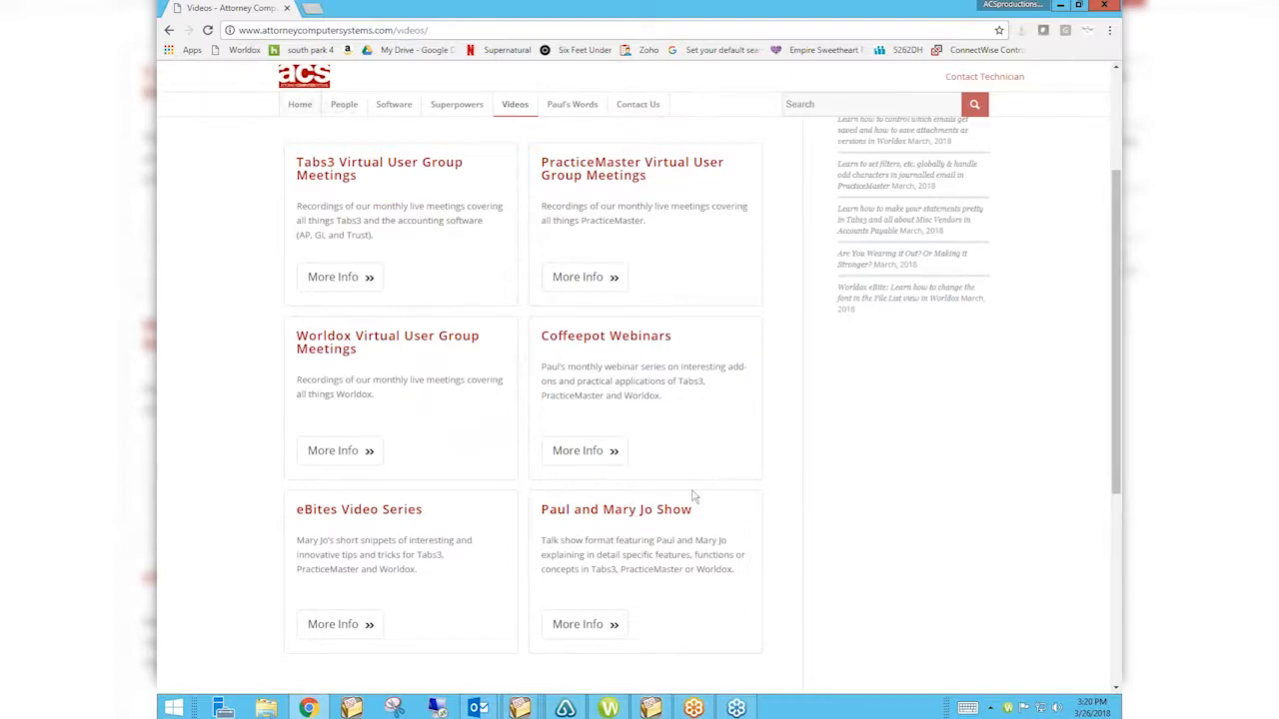
Open Worldox Virtual User Group Meetings via More Info and scroll through the recorded sessions.
click(354, 461)
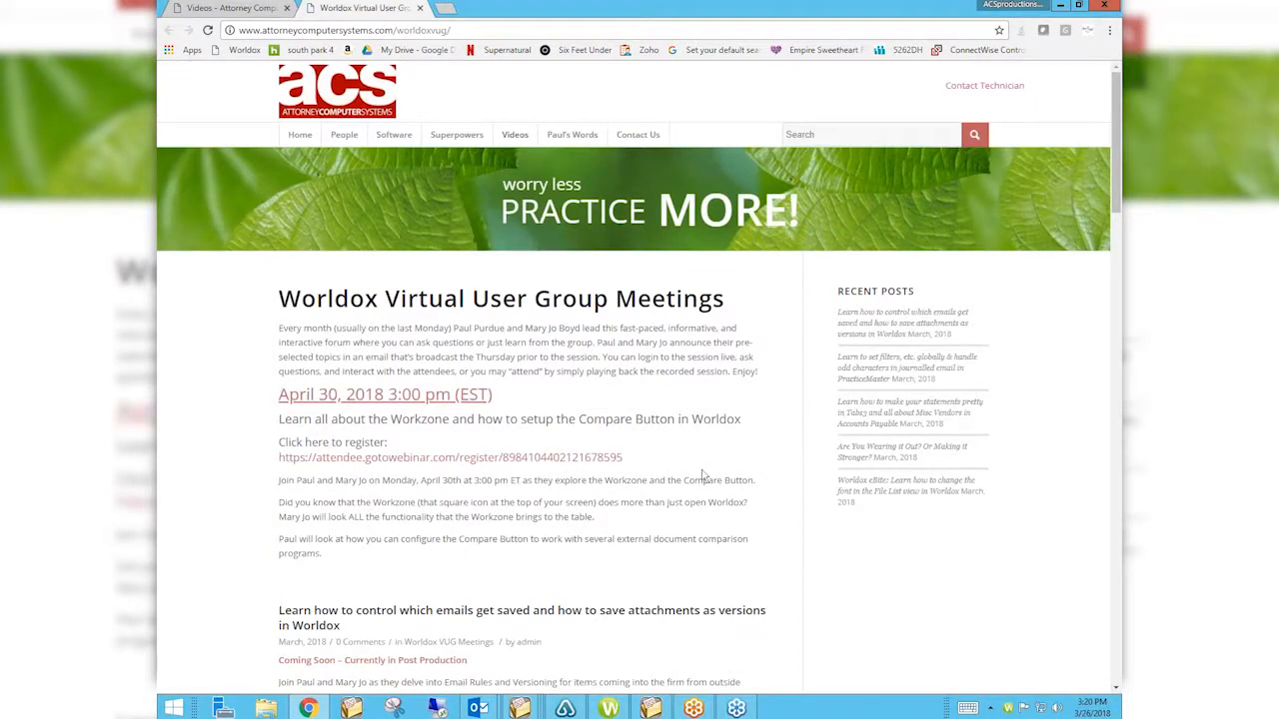
scroll(703, 476, down, 3)
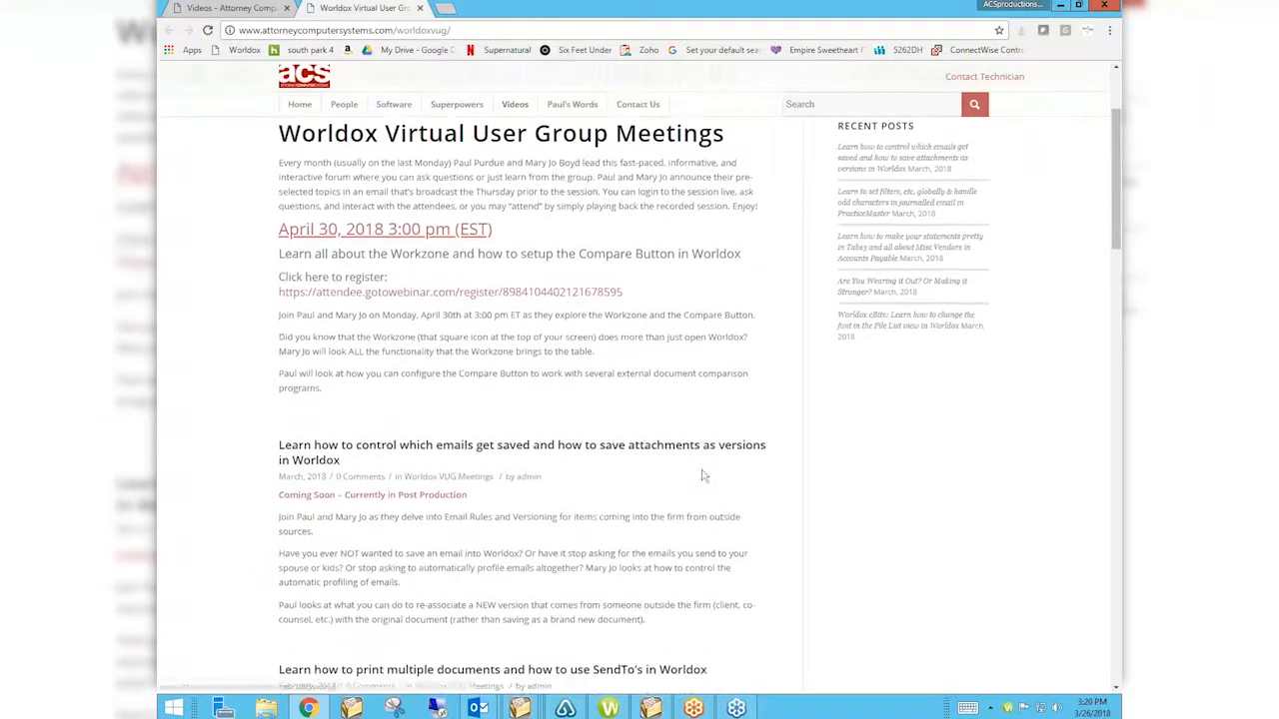
scroll(702, 476, down, 3)
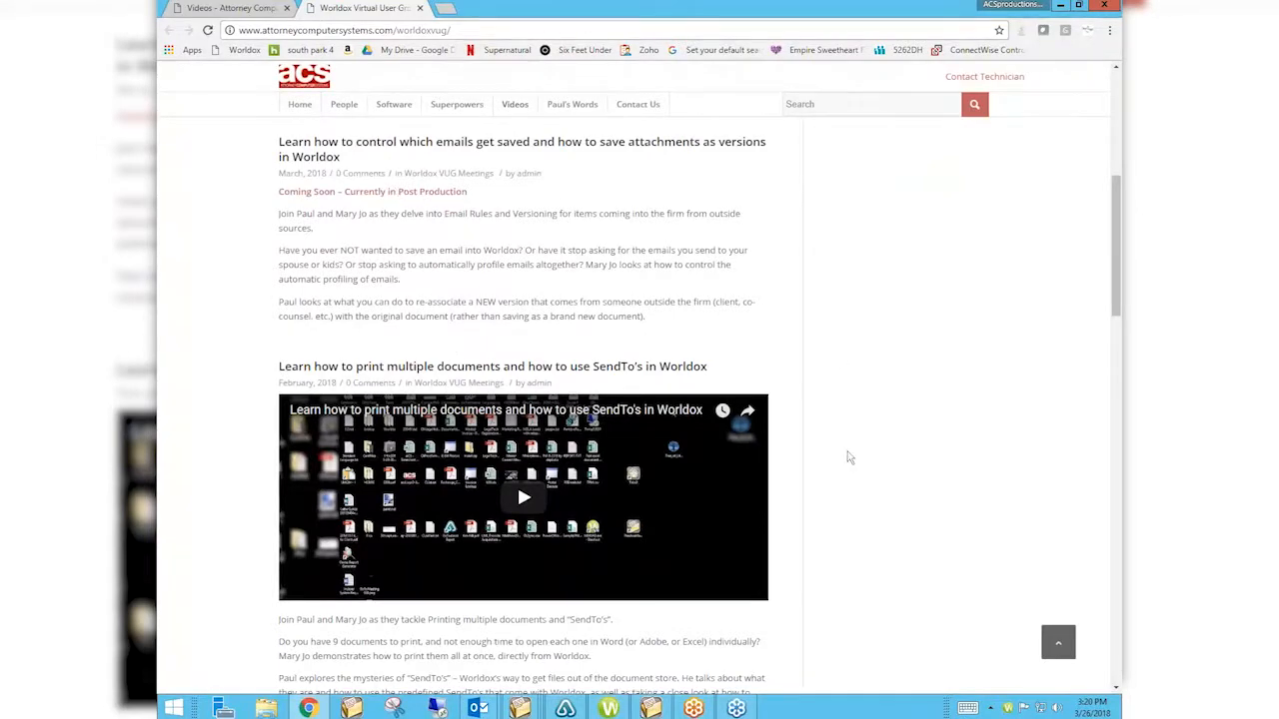
scroll(849, 457, down, 1)
scroll(848, 457, down, 3)
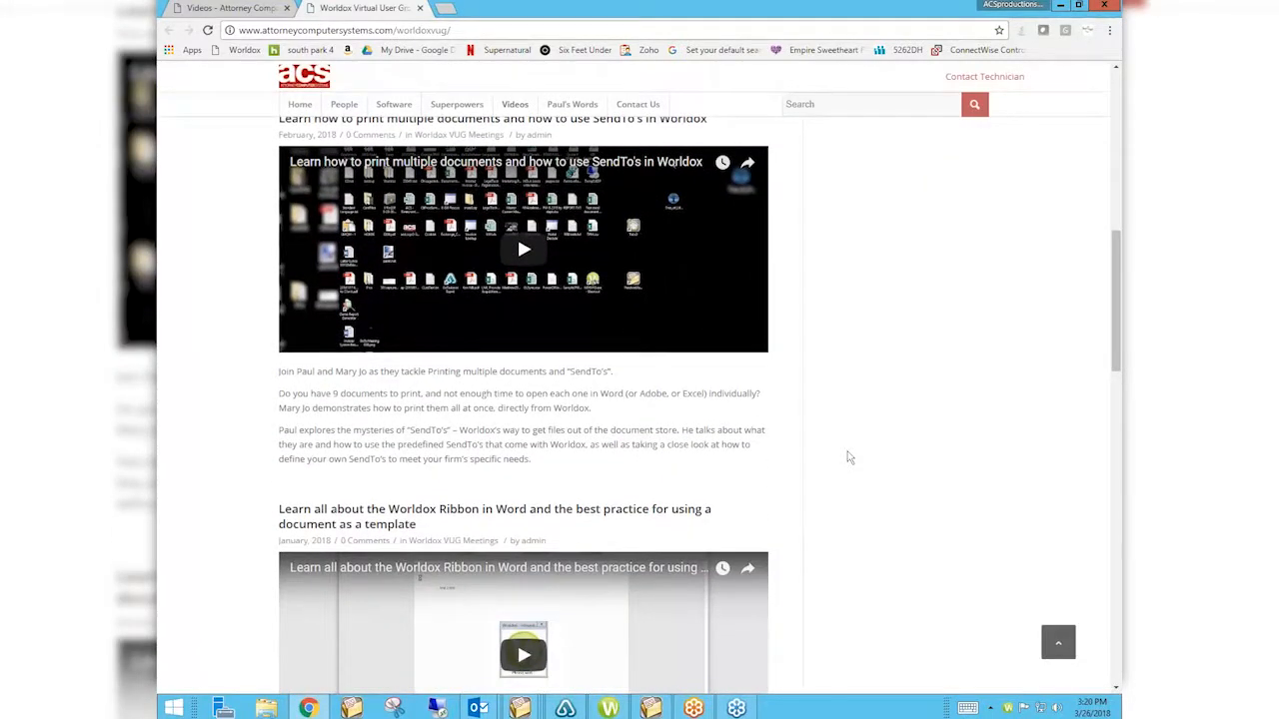
Search the website for 'email', show all 65 results, and open the Manage Your Email post.
click(854, 97)
text(email)
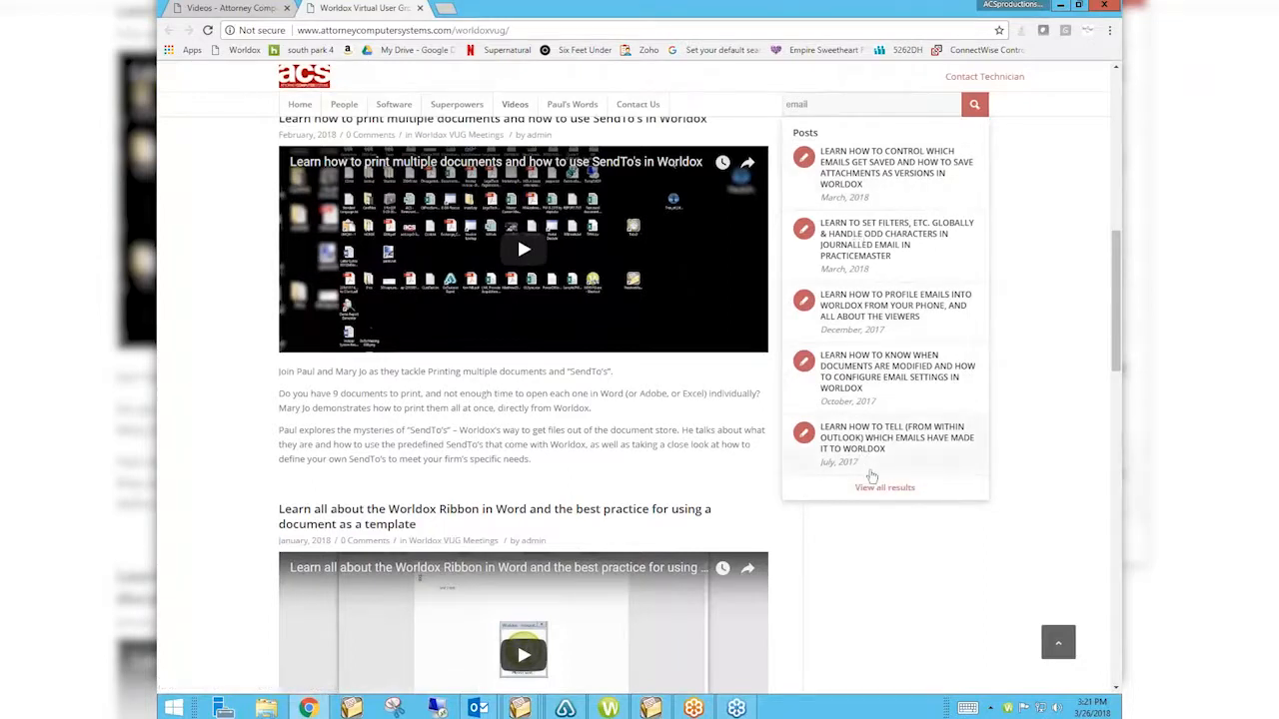
click(875, 488)
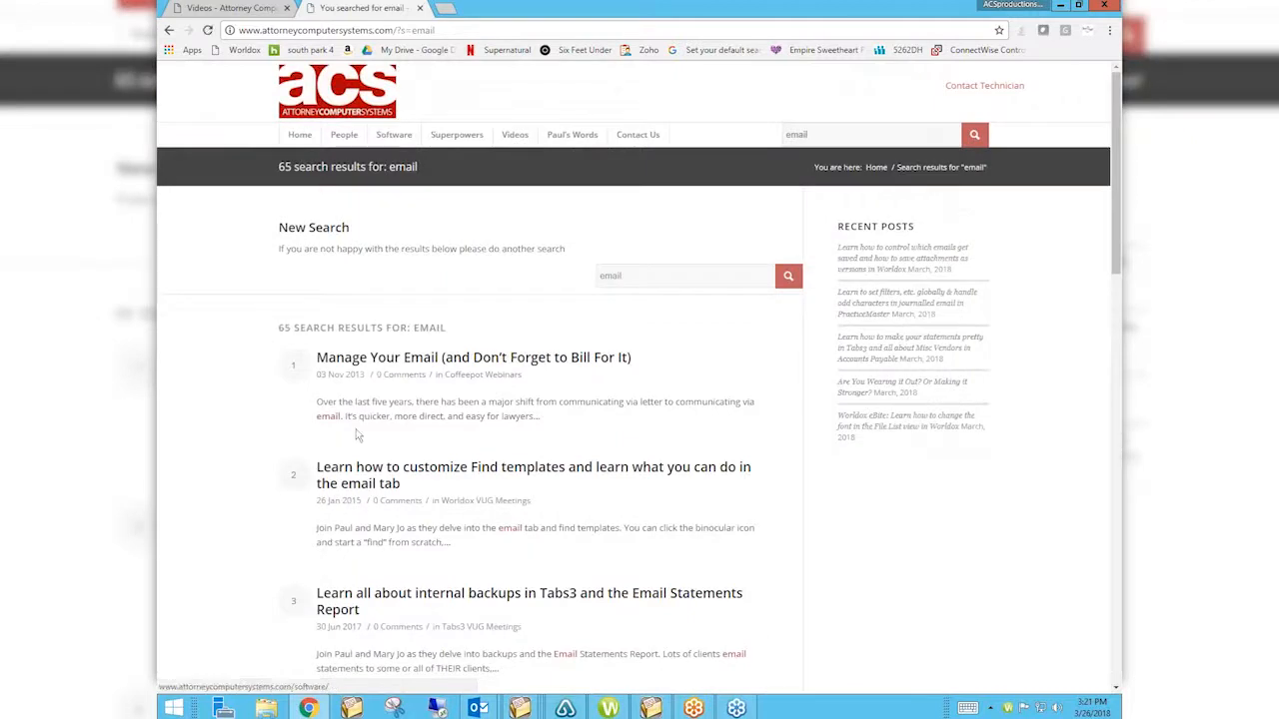
click(481, 366)
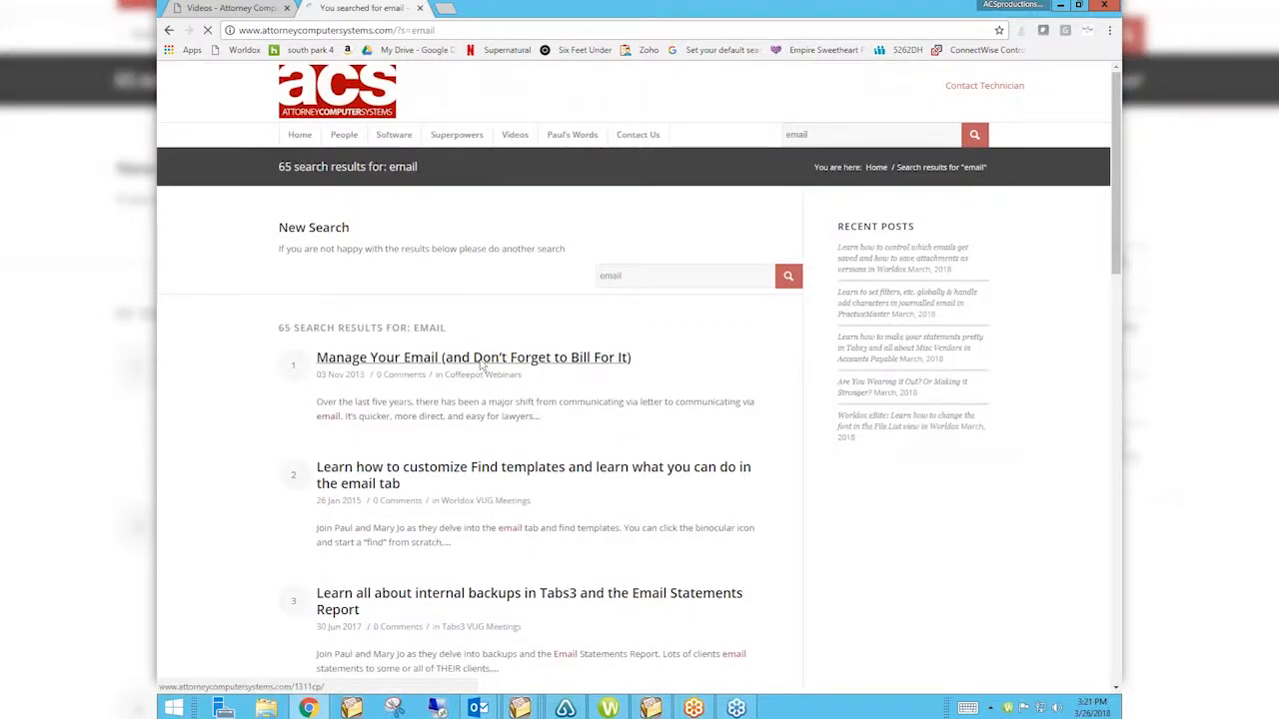